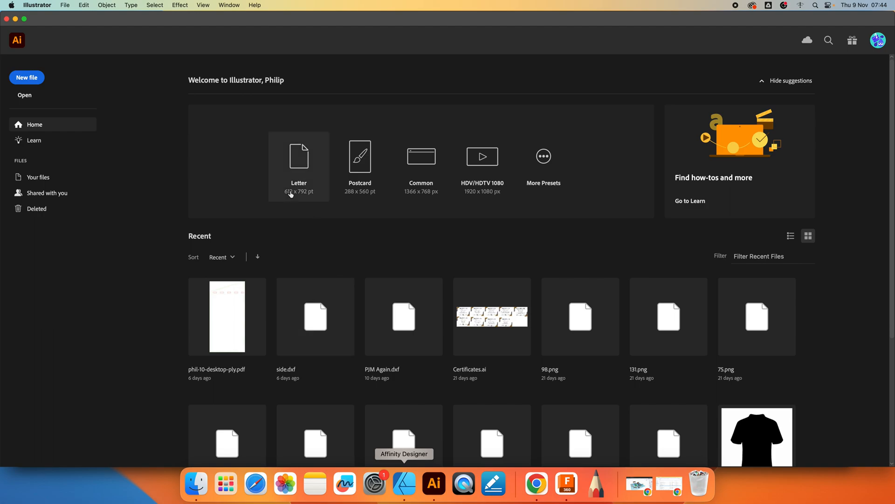
# Step: Create a new 594 x 420 mm document in RGB Color mode
pyautogui.click(22, 79)
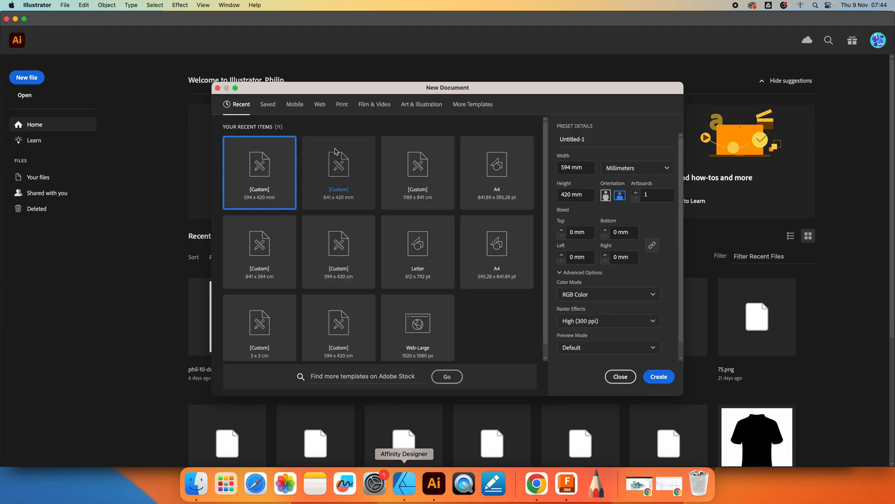
pyautogui.click(579, 169)
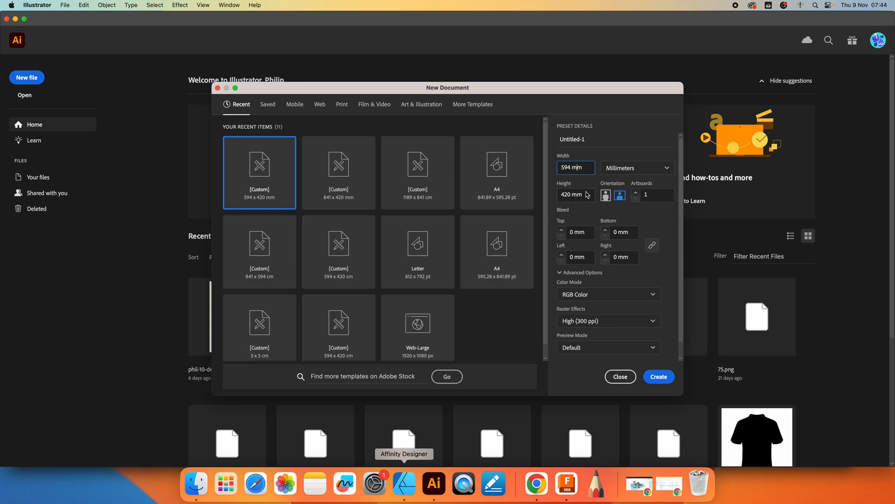
pyautogui.click(654, 295)
pyautogui.click(617, 310)
pyautogui.click(660, 378)
# Step: Switch to Fusion 360 and hide all the drawer components of the desk model, both the originals and the mirrored ones
pyautogui.click(567, 484)
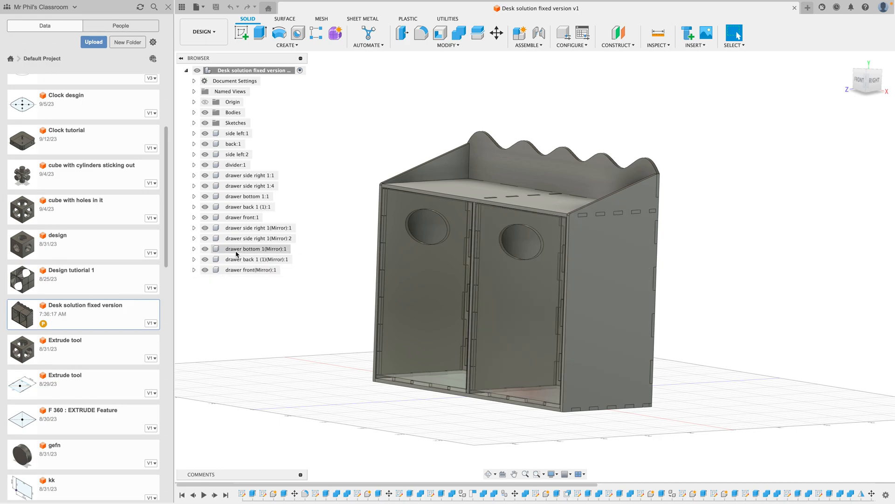
pyautogui.click(205, 269)
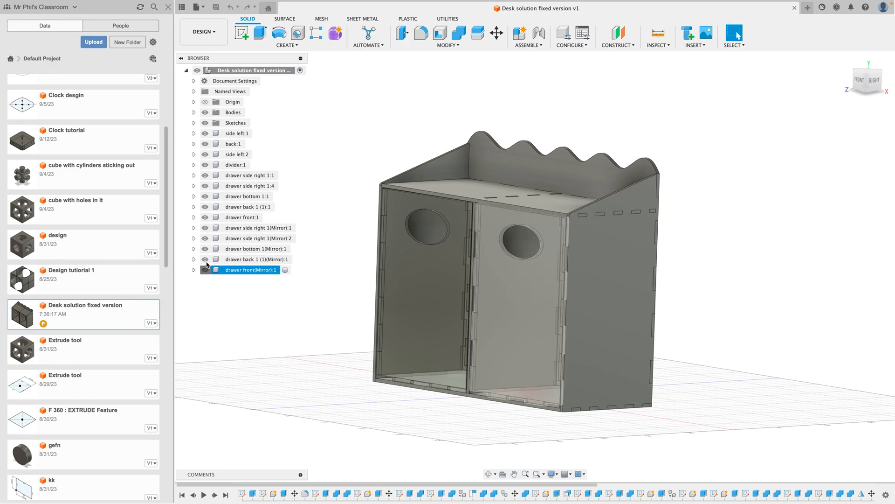
pyautogui.click(205, 259)
pyautogui.click(205, 248)
pyautogui.click(205, 238)
pyautogui.click(205, 228)
pyautogui.click(206, 217)
pyautogui.click(205, 207)
pyautogui.click(205, 196)
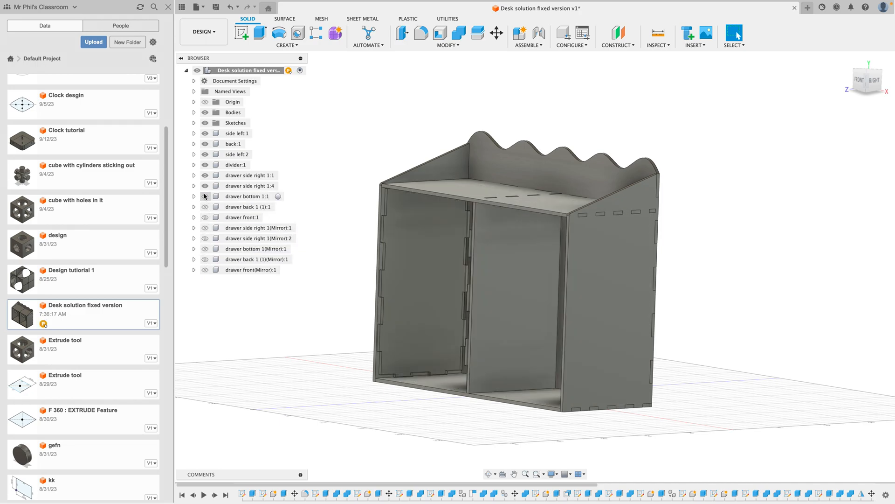
pyautogui.click(205, 186)
pyautogui.click(206, 175)
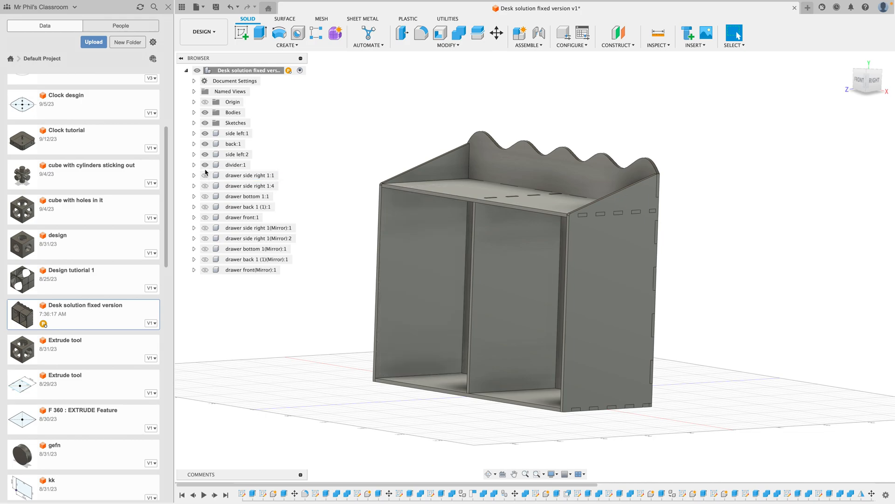
# Step: Hide the divider, back and both side components so only the two horizontal panels remain
pyautogui.click(205, 165)
pyautogui.click(205, 155)
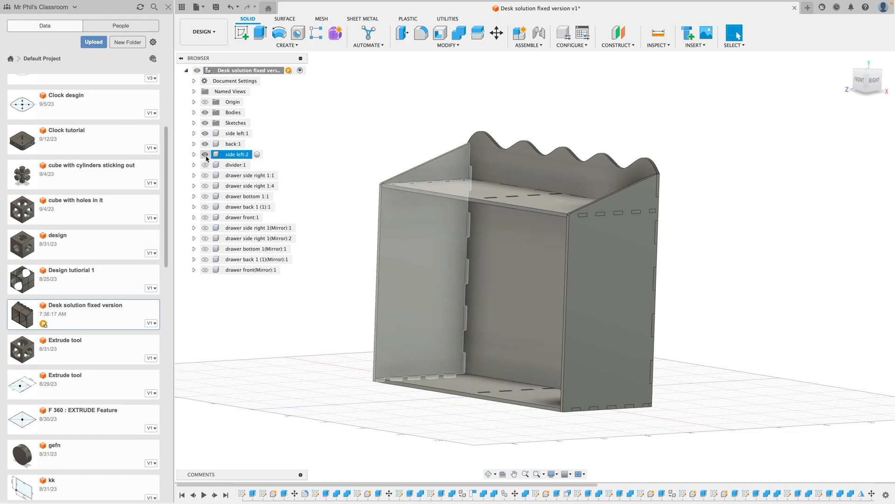
pyautogui.click(206, 143)
pyautogui.click(206, 133)
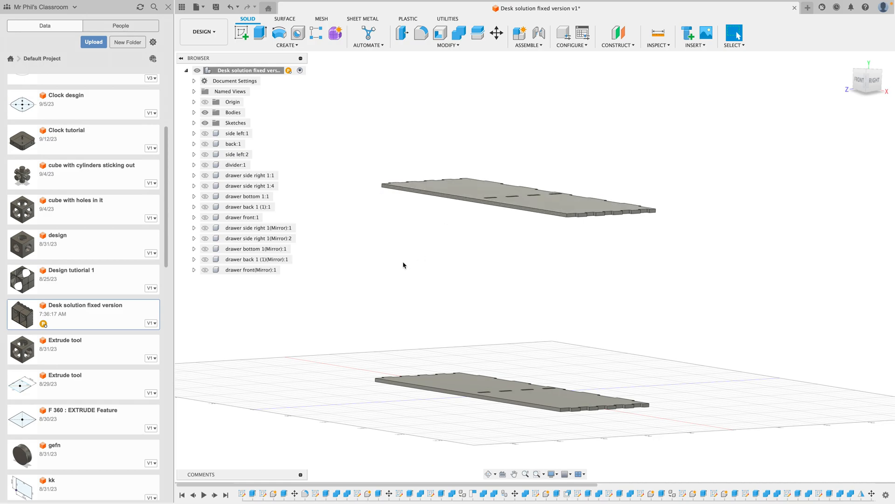
# Step: Create a sketch on the upper face of the top panel and finish it with only the projected outline
pyautogui.keyDown('shift'); pyautogui.moveTo(404, 264); pyautogui.dragTo(453, 194, button='middle'); pyautogui.keyUp('shift')
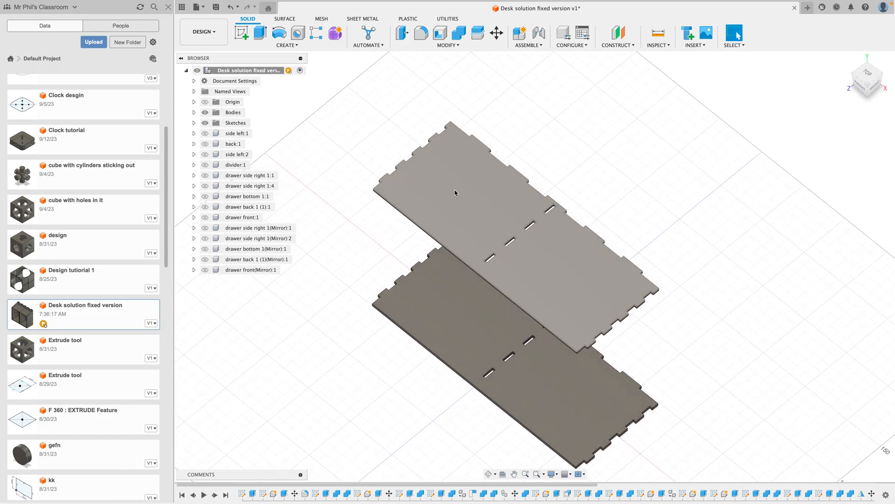
pyautogui.click(455, 192)
pyautogui.rightClick(455, 192)
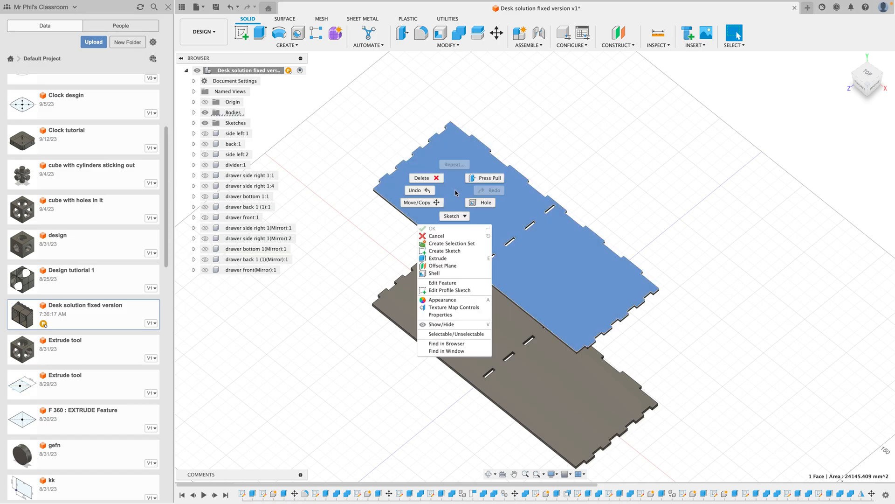
pyautogui.click(459, 252)
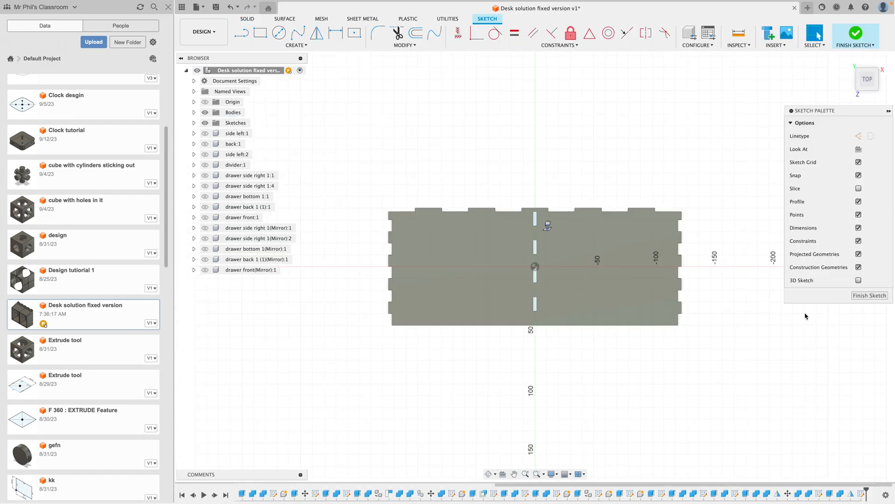
pyautogui.click(861, 296)
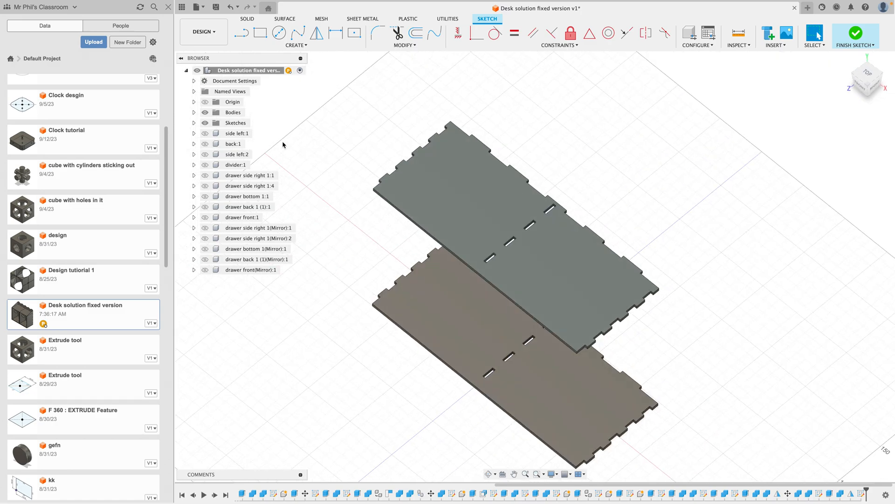
# Step: Expand the sketches list and hide all bodies to isolate the new top panel sketch
pyautogui.click(195, 123)
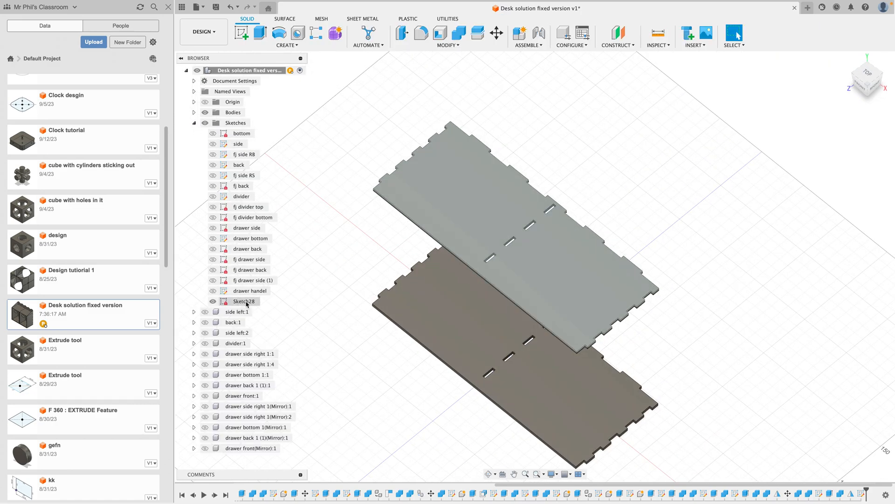
pyautogui.click(205, 112)
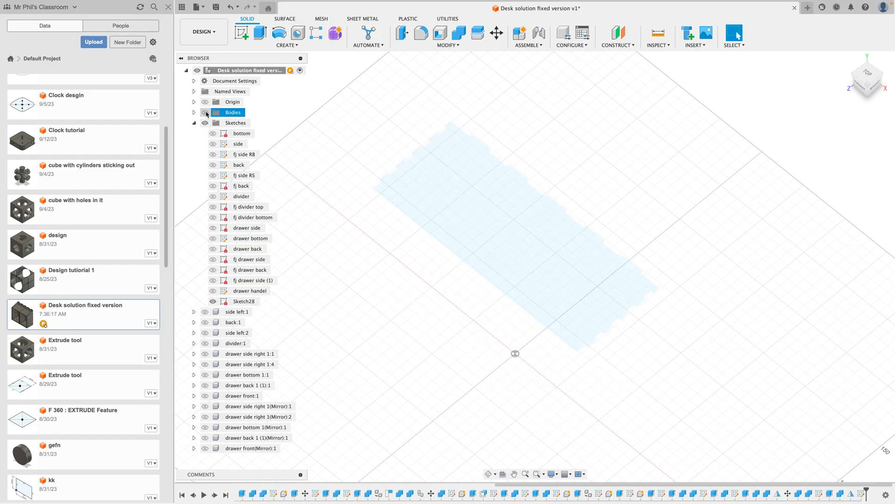
pyautogui.click(240, 302)
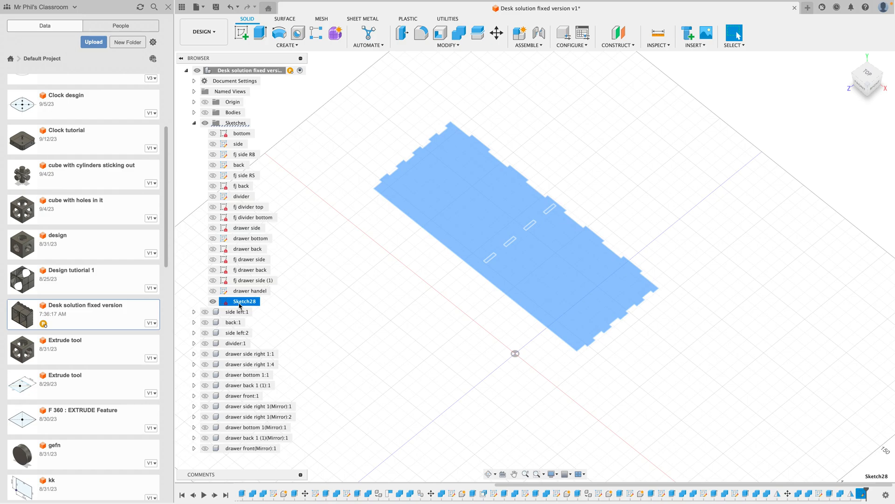
pyautogui.click(205, 113)
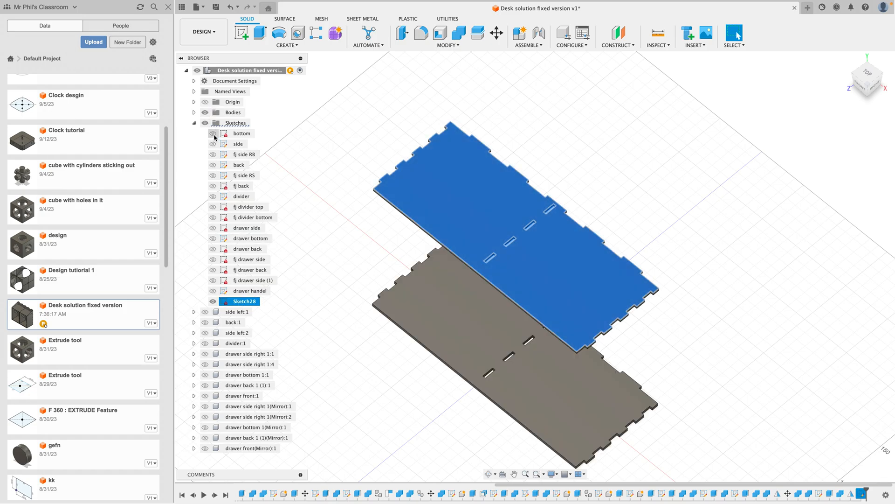
pyautogui.click(205, 113)
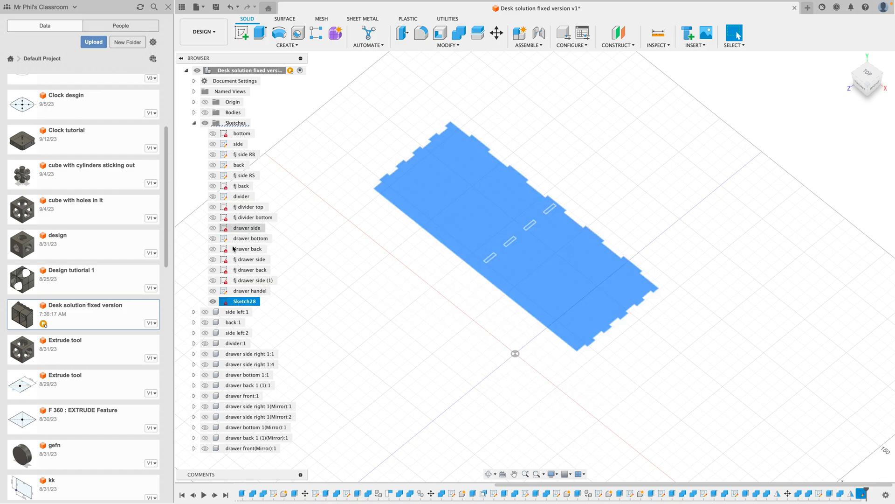
# Step: Rename the new sketch as "Top panel export"
pyautogui.rightClick(241, 304)
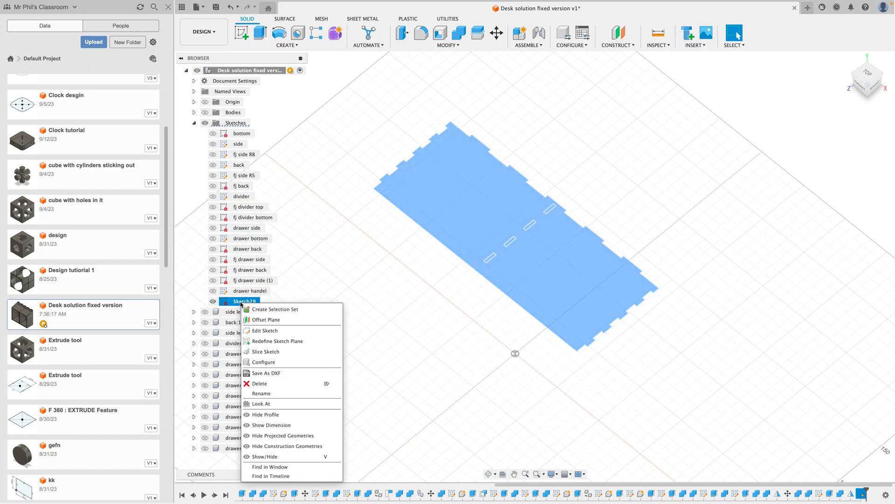
pyautogui.click(272, 395)
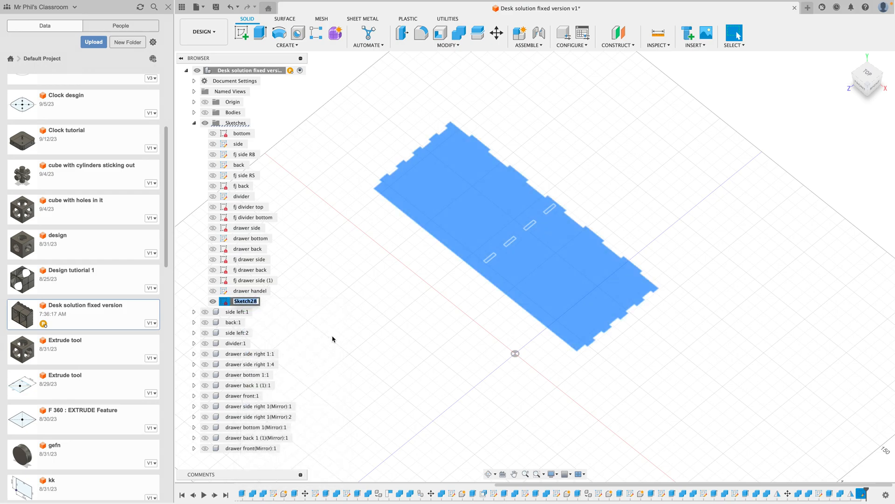
pyautogui.write('Top panel export')
pyautogui.click(383, 310)
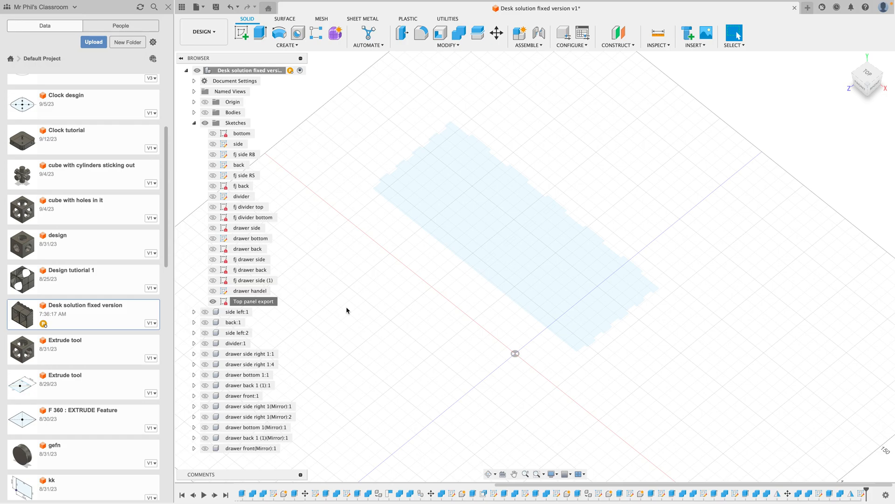
# Step: Save the Top panel export sketch as a DXF file named "top panel" in the computer's Downloads folder
pyautogui.rightClick(248, 304)
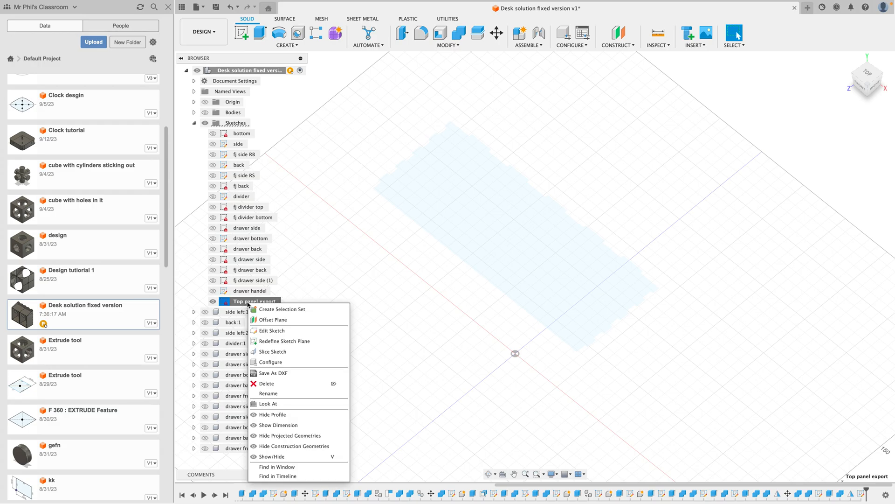
pyautogui.click(276, 373)
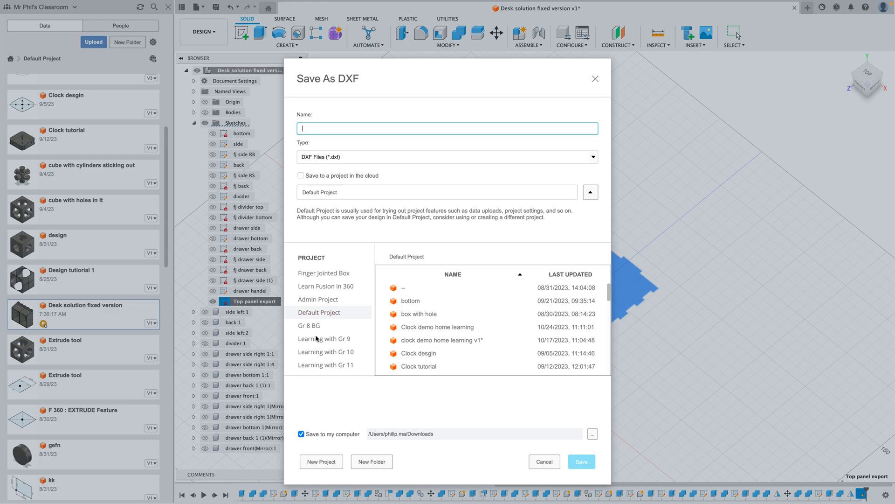
pyautogui.write('top panel')
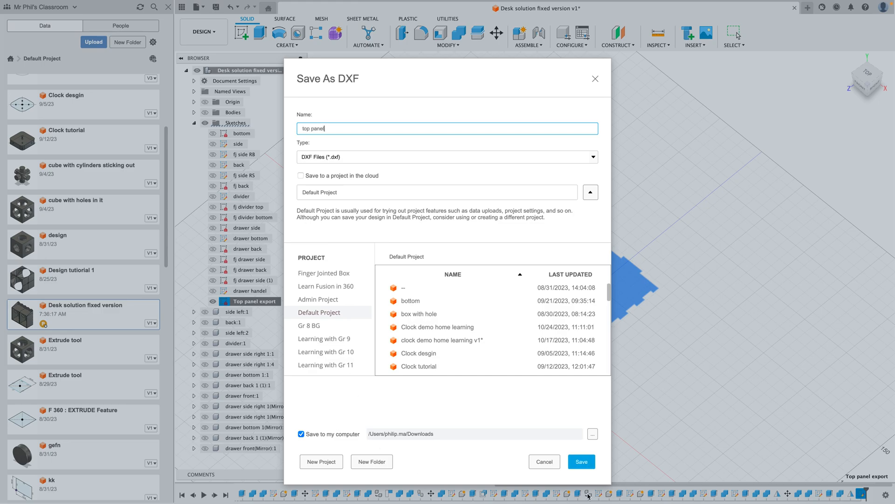
pyautogui.click(582, 461)
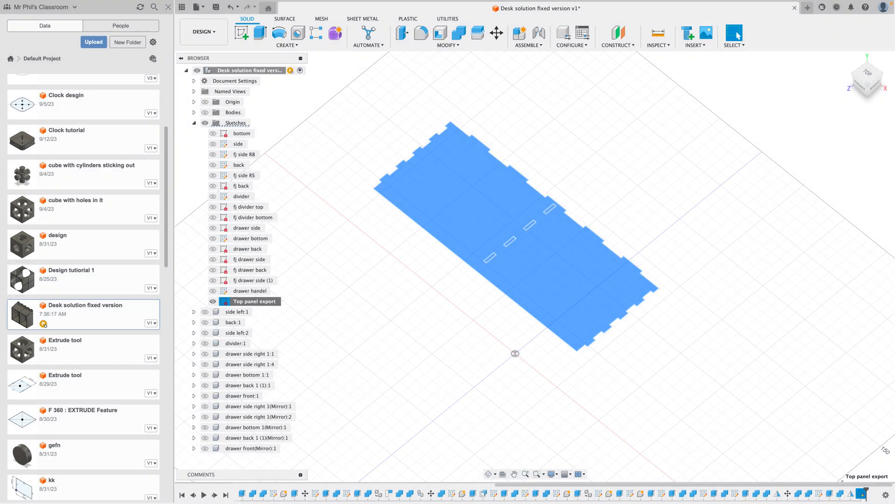
# Step: Switch to Illustrator and choose top panel.dxf from the Downloads folder for opening
pyautogui.click(435, 487)
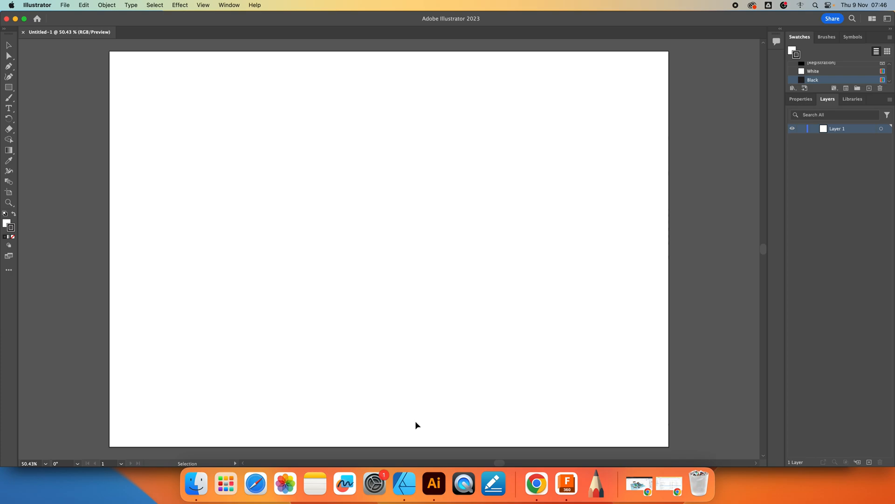
pyautogui.click(66, 6)
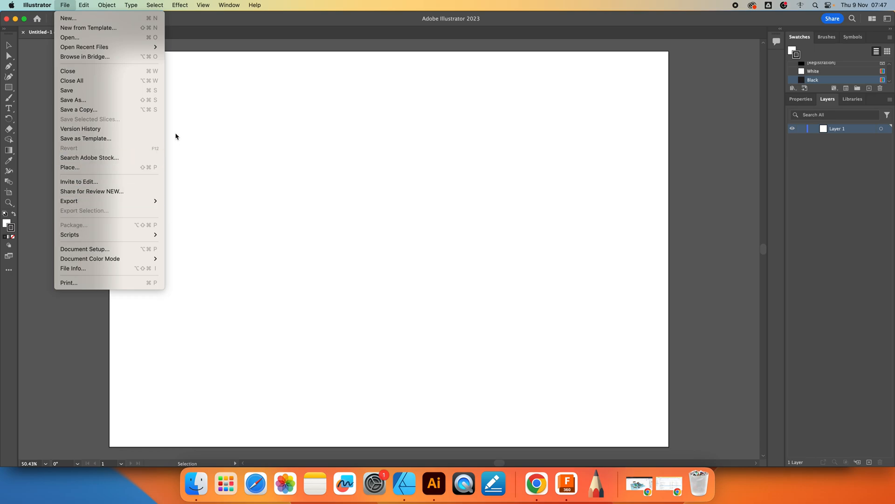
pyautogui.click(219, 39)
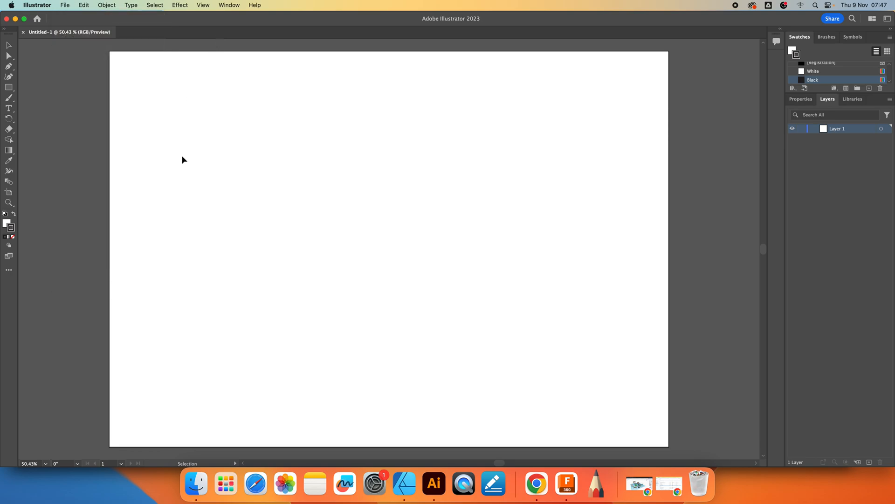
pyautogui.click(67, 10)
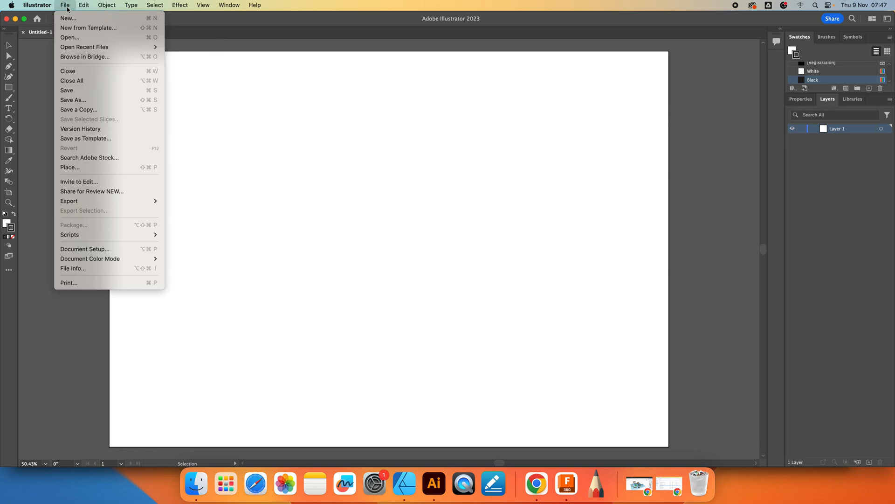
pyautogui.click(74, 39)
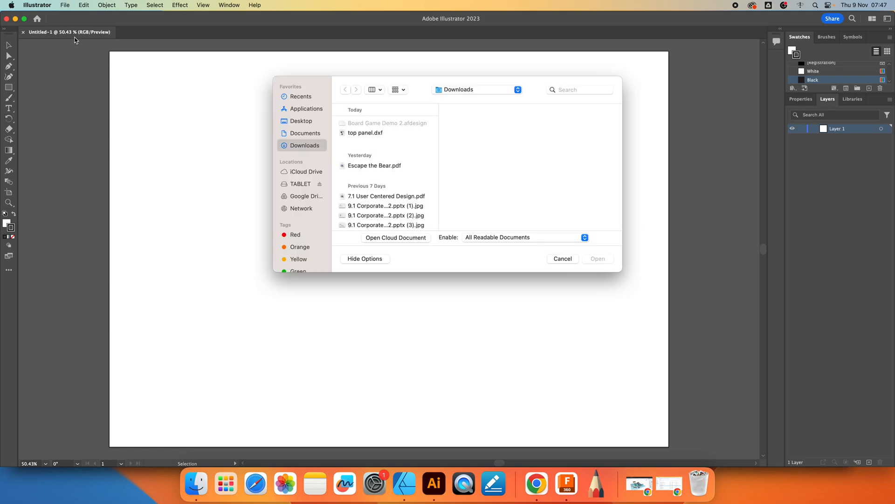
pyautogui.click(372, 135)
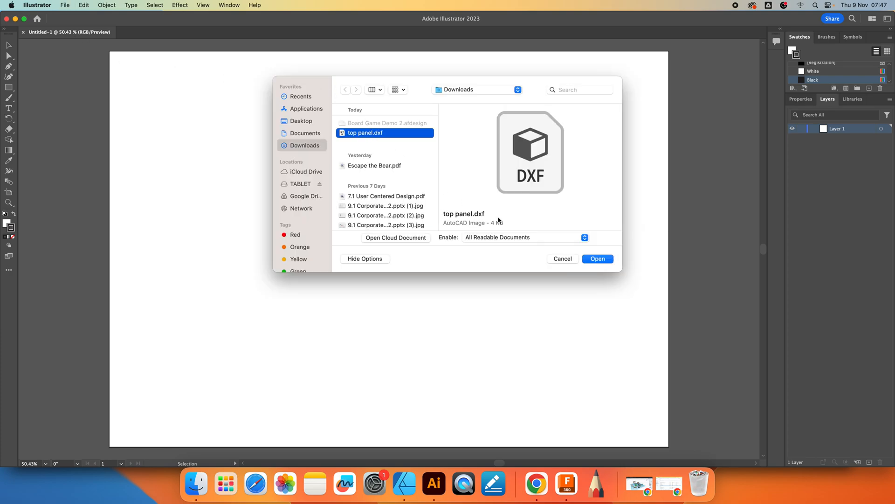
pyautogui.click(596, 260)
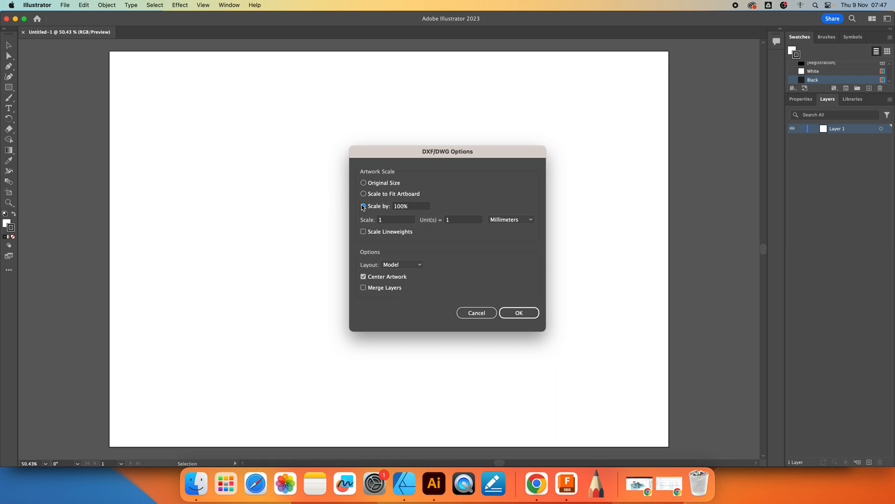
# Step: Import the DXF artwork at its original size
pyautogui.click(375, 194)
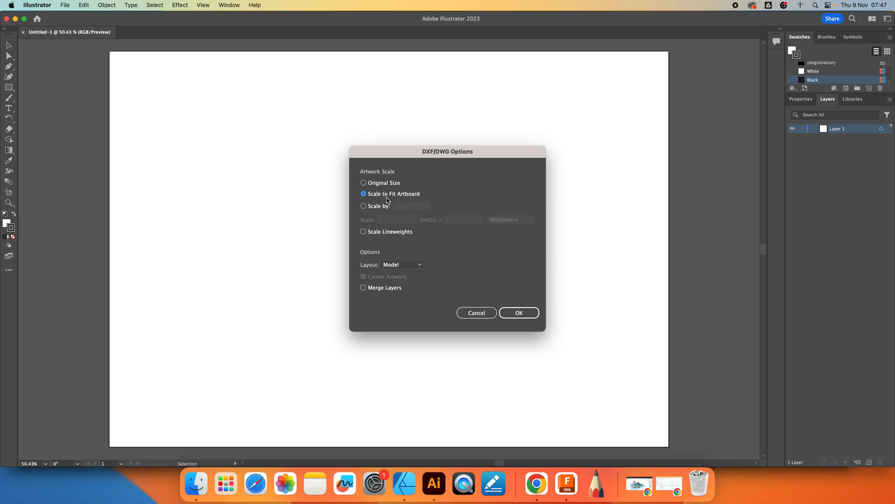
pyautogui.click(363, 183)
pyautogui.click(519, 312)
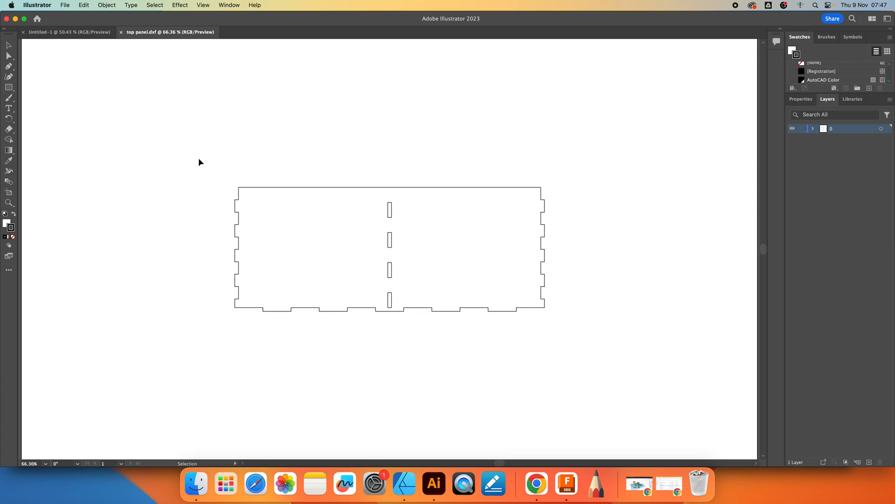
# Step: Select the whole top panel outline with its slots in top panel.dxf and copy it
pyautogui.moveTo(198, 158)
pyautogui.mouseDown()
pyautogui.moveTo(200, 172)
pyautogui.moveTo(386, 334)
pyautogui.moveTo(597, 354)
pyautogui.mouseUp()
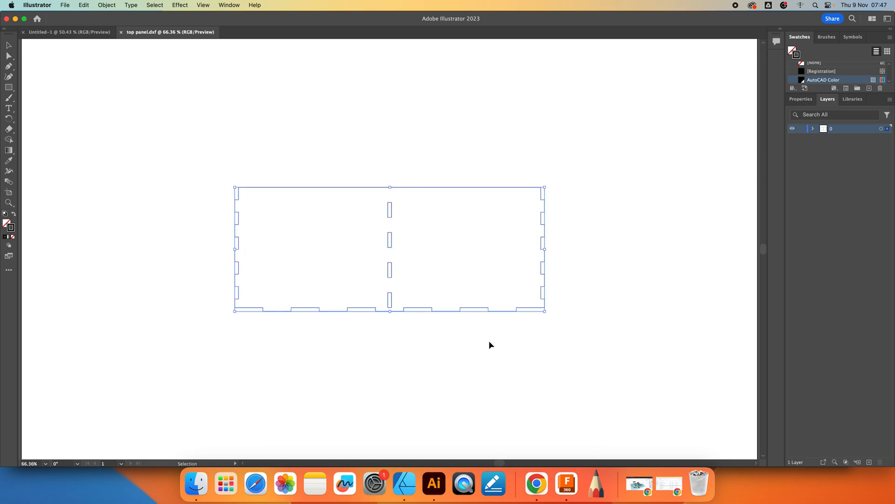
pyautogui.rightClick(378, 299)
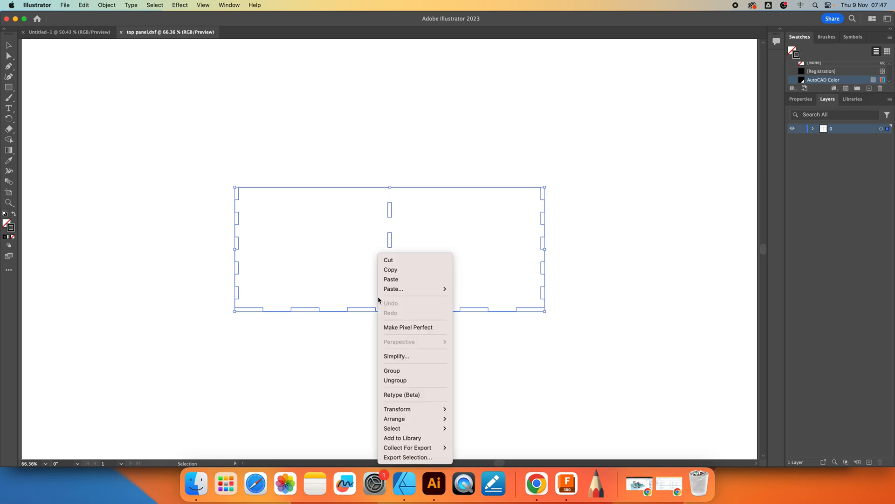
pyautogui.click(396, 270)
pyautogui.click(70, 32)
pyautogui.rightClick(176, 165)
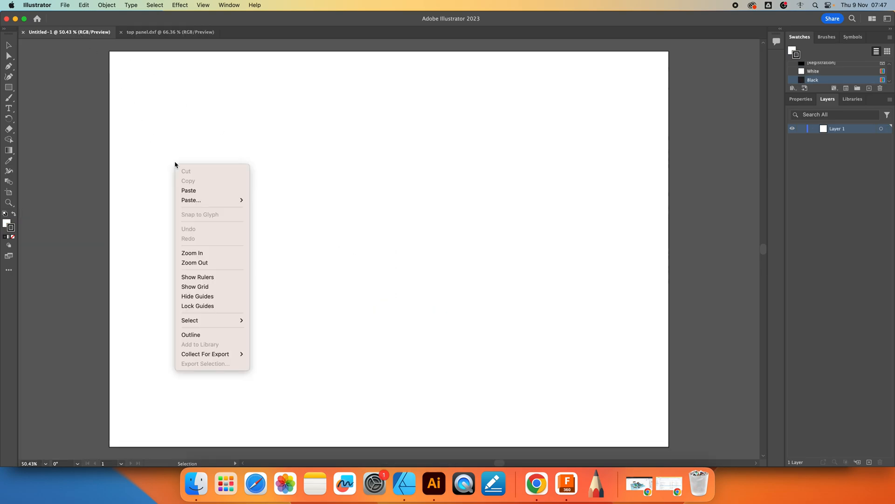
pyautogui.moveTo(199, 203)
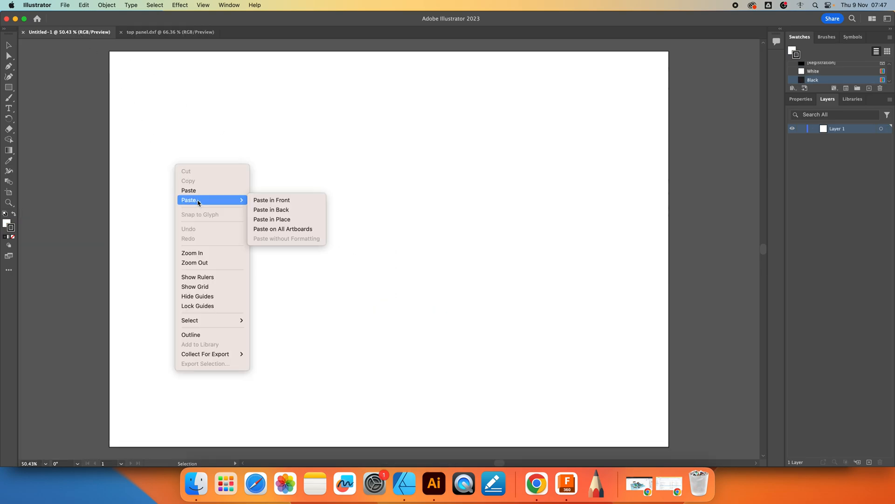
pyautogui.press('Escape')
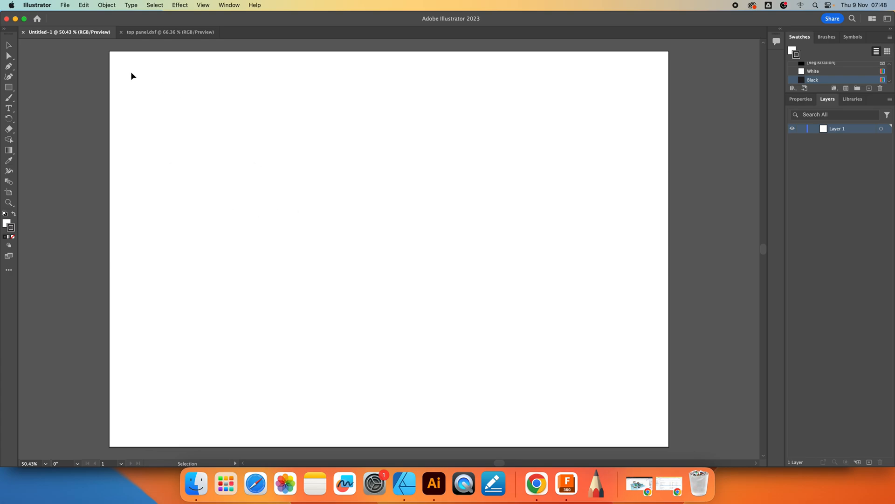
pyautogui.moveTo(158, 94); pyautogui.dragTo(241, 150)
pyautogui.click(178, 32)
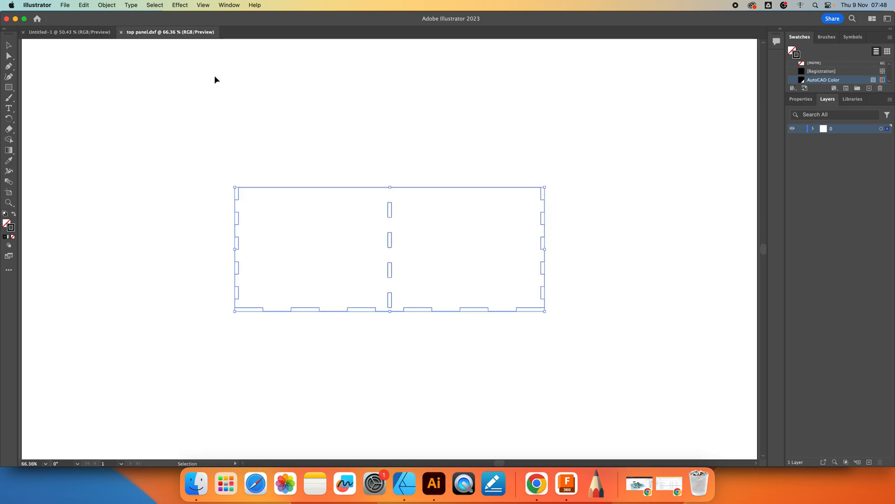
# Step: Copy the selected top panel artwork from top panel.dxf and paste it into the Untitled-1 document
pyautogui.rightClick(267, 188)
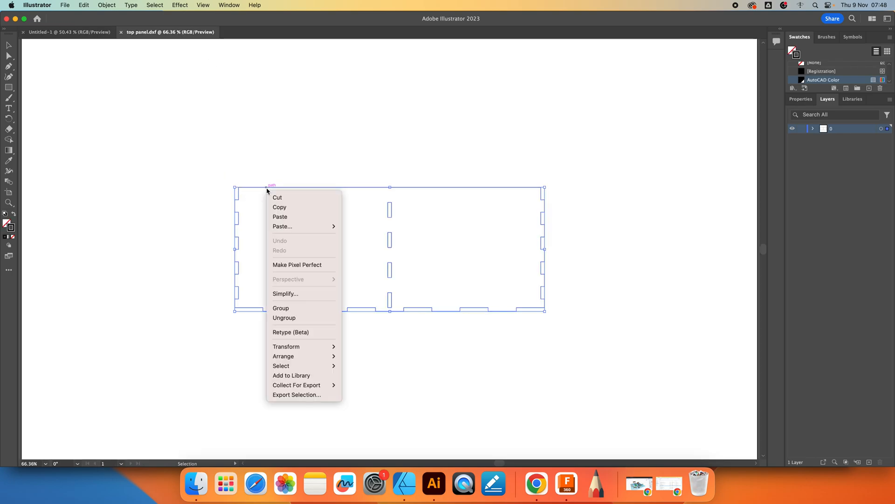
pyautogui.click(259, 205)
pyautogui.rightClick(261, 214)
pyautogui.click(276, 232)
pyautogui.click(70, 32)
pyautogui.rightClick(181, 124)
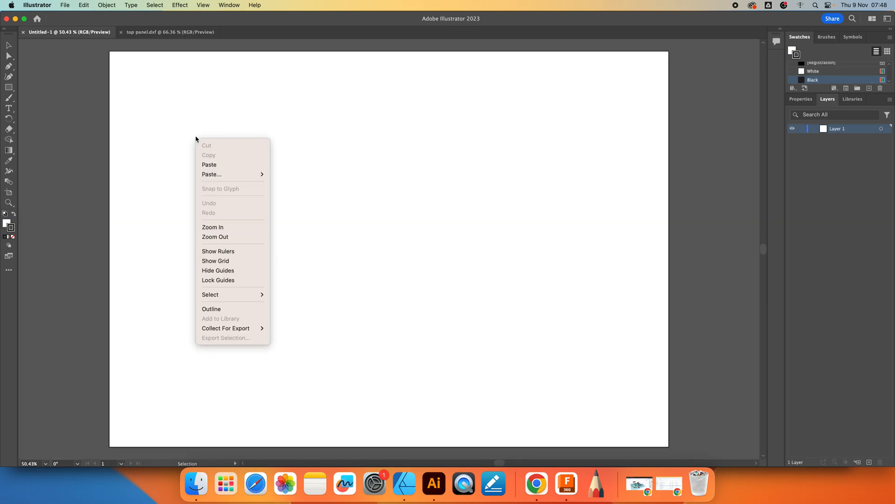
pyautogui.click(219, 164)
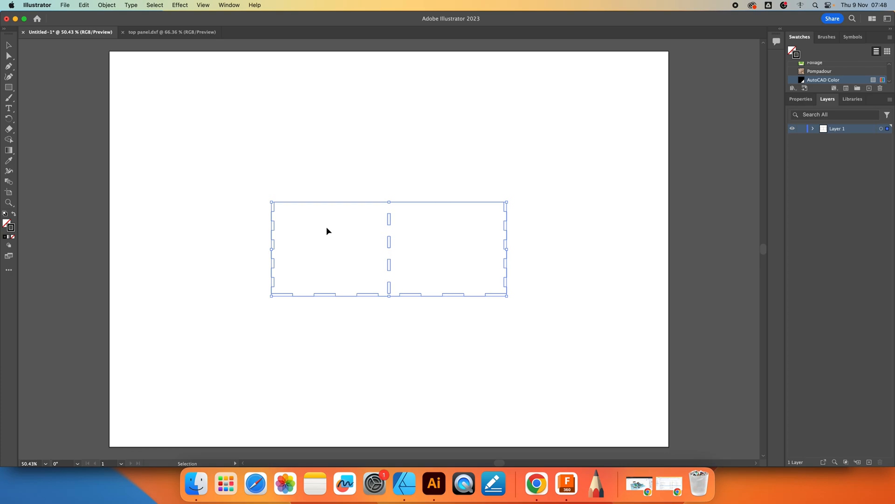
pyautogui.click(168, 32)
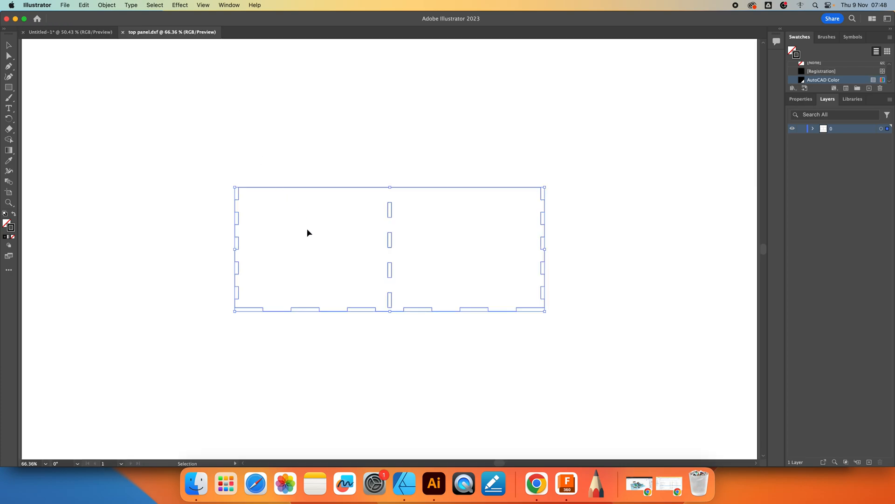
pyautogui.click(83, 32)
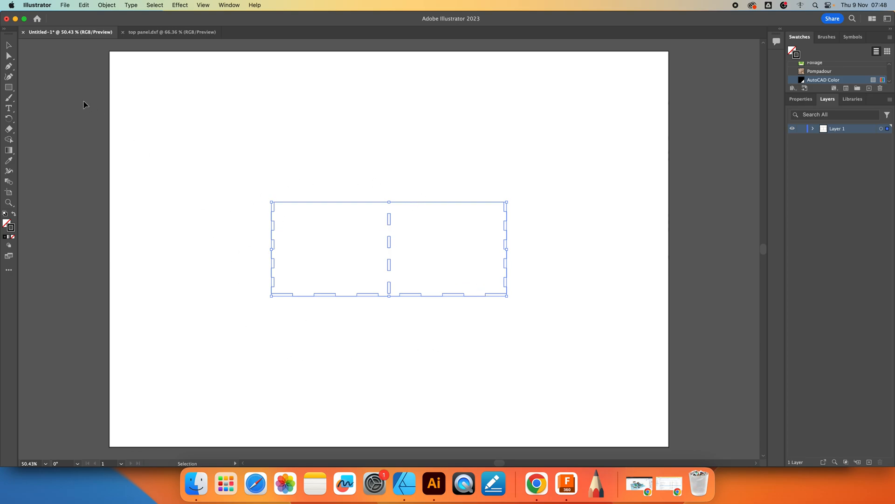
# Step: Move the complete pasted panel, including its slots, to the upper-left corner of the artboard using Direct Selection
pyautogui.click(9, 57)
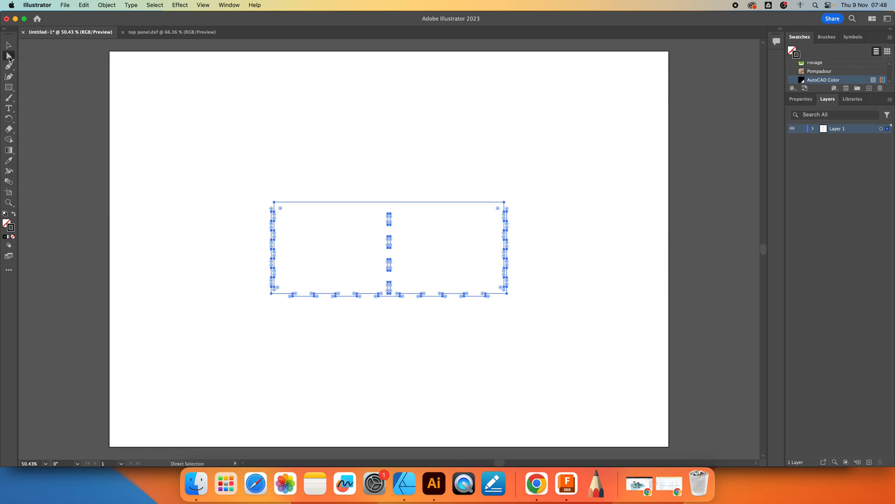
pyautogui.moveTo(304, 206); pyautogui.dragTo(267, 182)
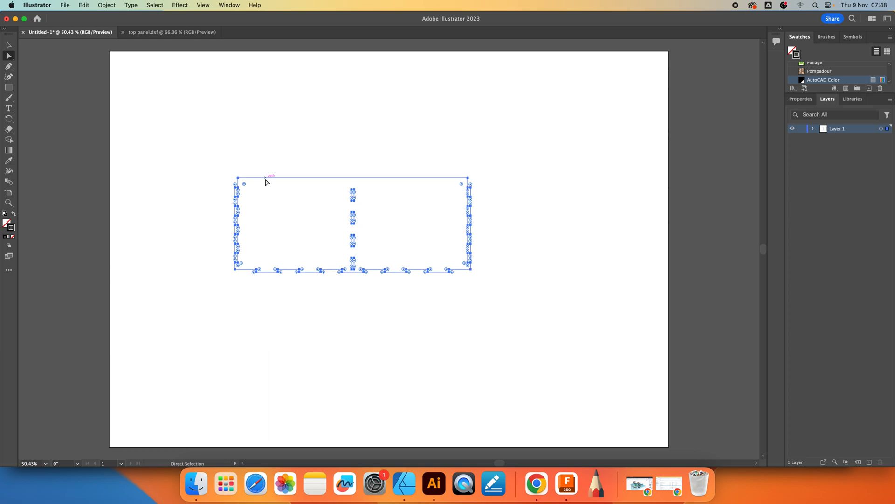
pyautogui.press('cmd+z')
pyautogui.click(248, 176)
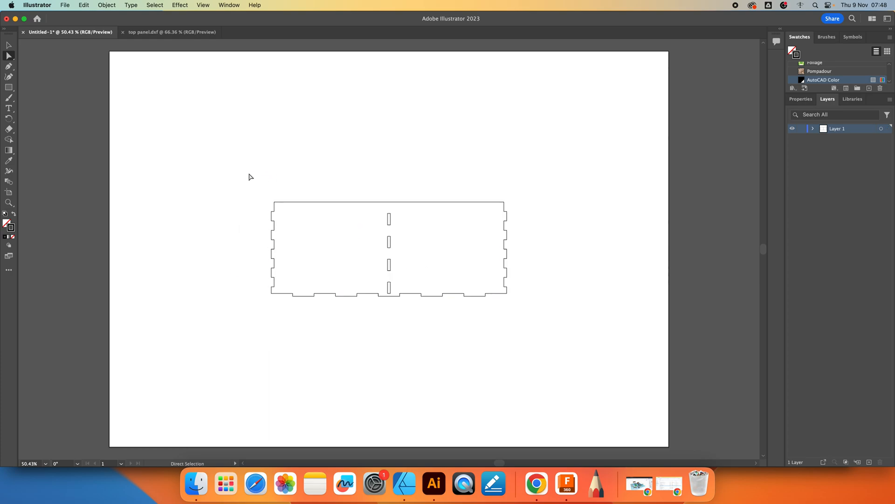
pyautogui.moveTo(220, 170)
pyautogui.mouseDown()
pyautogui.moveTo(368, 296)
pyautogui.moveTo(527, 324)
pyautogui.mouseUp()
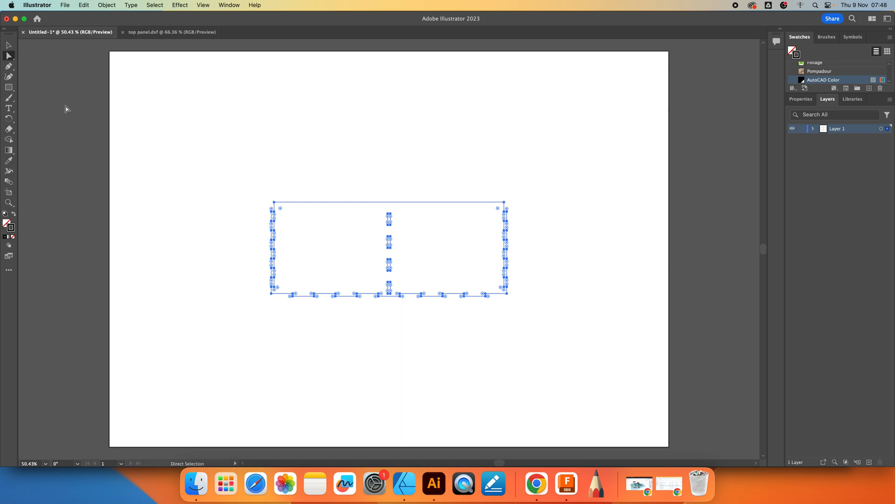
pyautogui.moveTo(321, 203)
pyautogui.mouseDown()
pyautogui.moveTo(209, 114)
pyautogui.moveTo(176, 68)
pyautogui.mouseUp()
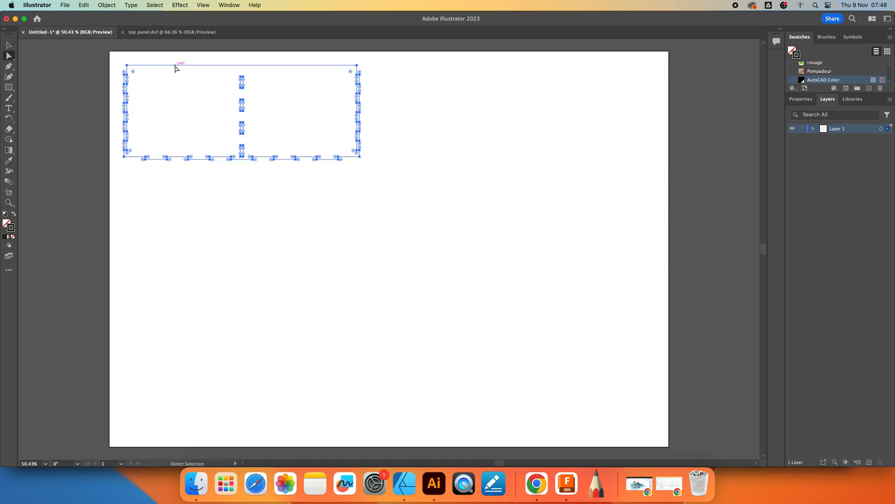
pyautogui.click(246, 214)
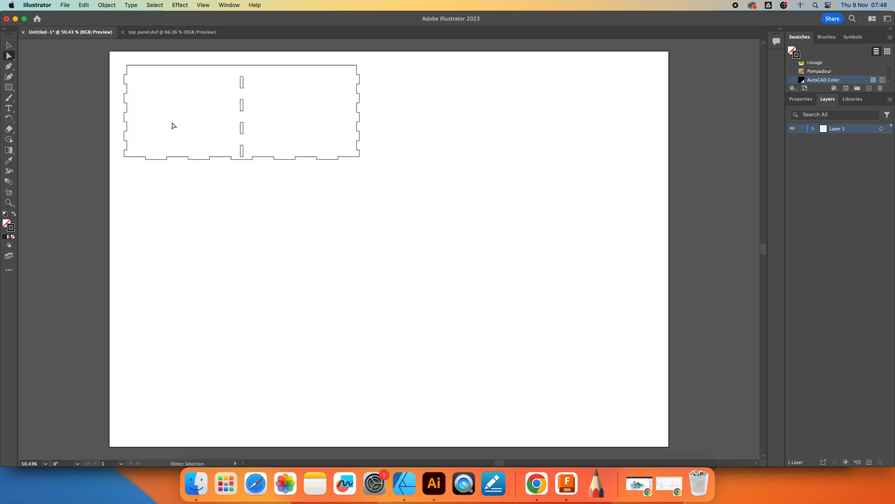
# Step: Duplicate the whole panel with its slots, place the copy directly below the original, and return to the Selection tool
pyautogui.moveTo(116, 60)
pyautogui.mouseDown()
pyautogui.moveTo(160, 120)
pyautogui.moveTo(418, 196)
pyautogui.mouseUp()
pyautogui.press('cmd+c')
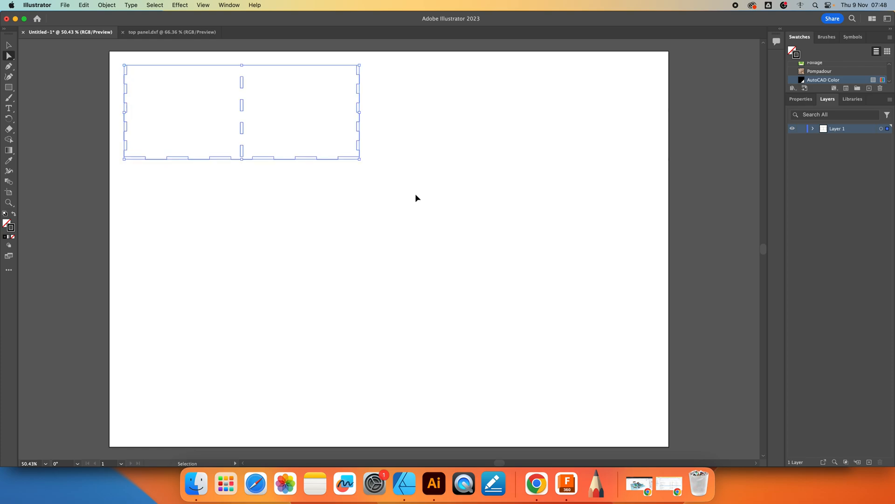
pyautogui.press('cmd+v')
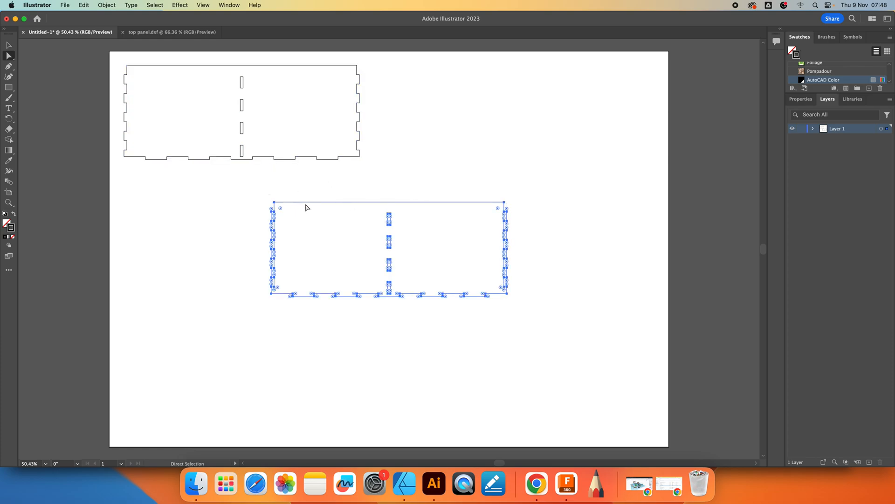
pyautogui.moveTo(306, 202); pyautogui.dragTo(158, 169)
pyautogui.click(429, 223)
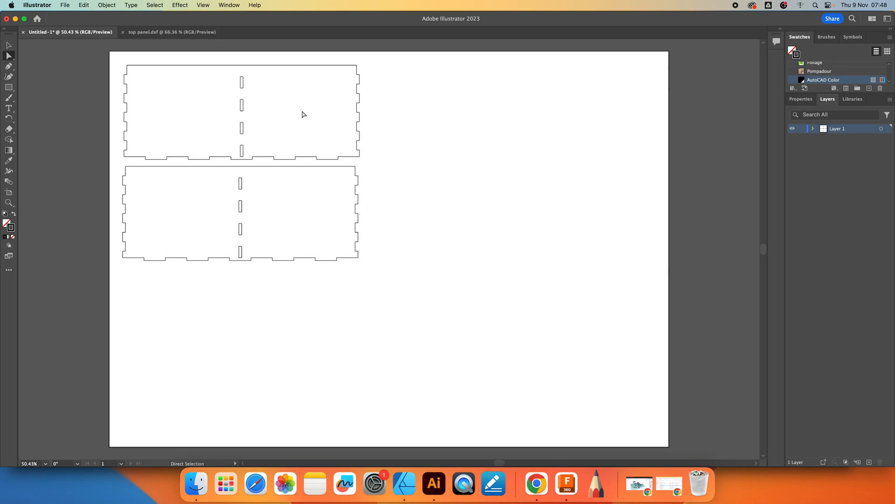
pyautogui.click(8, 45)
# Step: Hide the Swatches panel and bring it back into view
pyautogui.click(229, 5)
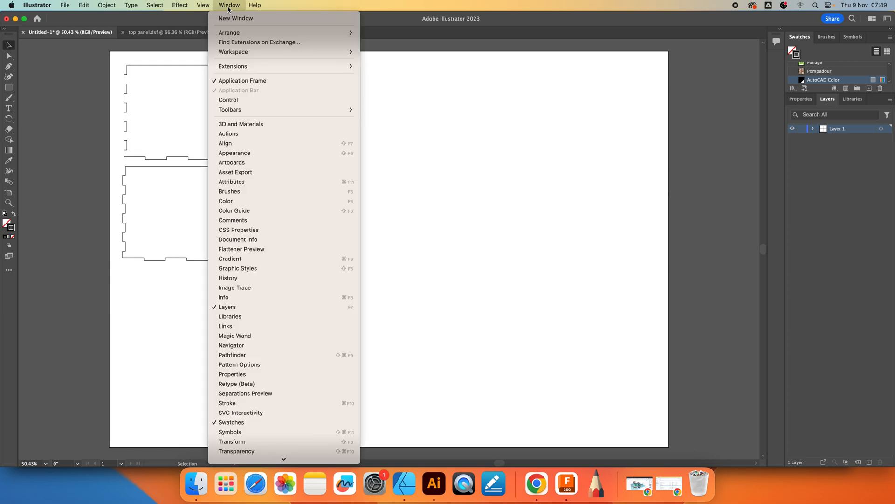
pyautogui.click(224, 423)
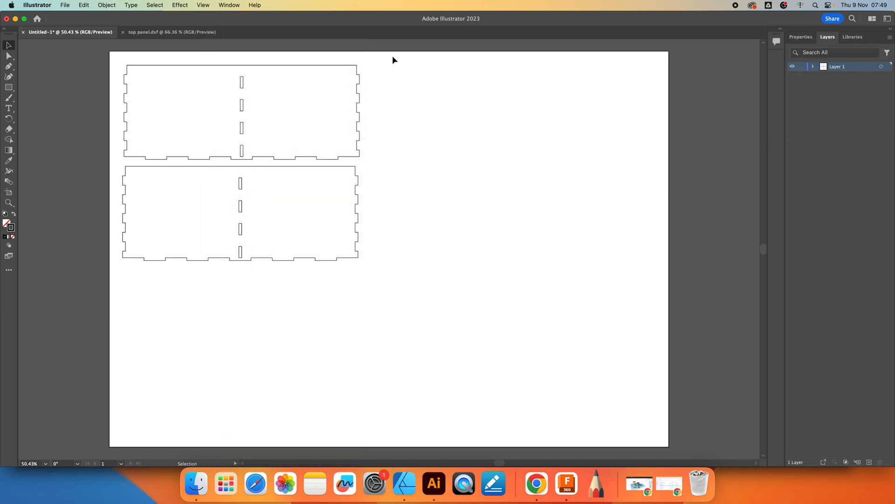
pyautogui.click(230, 6)
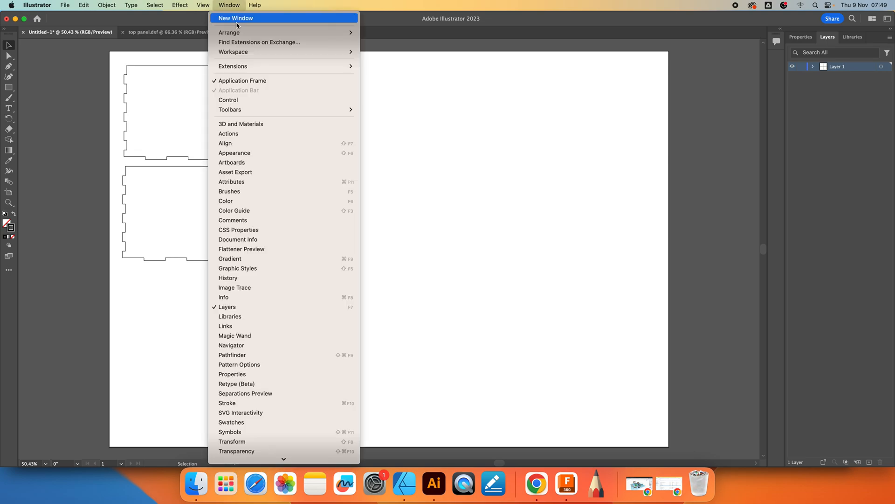
pyautogui.click(249, 423)
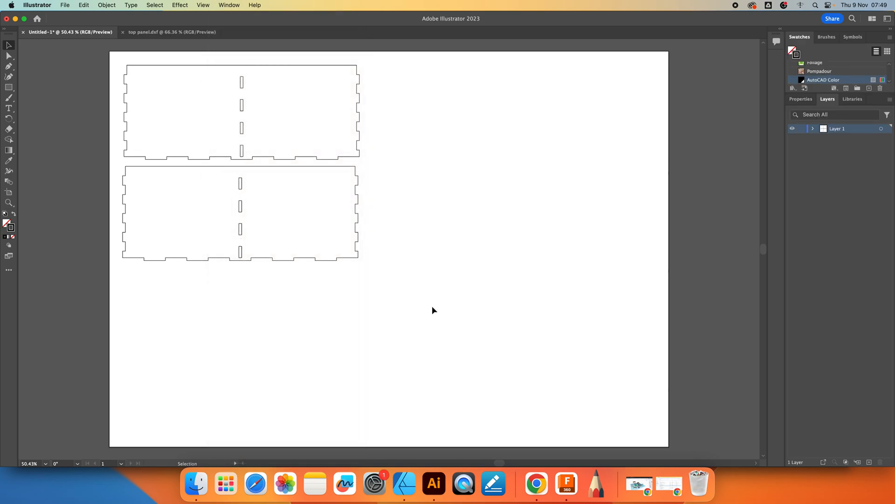
# Step: Create a global RGB process swatch in pure red with R 255, G 0 and B 0, keeping the suggested name
pyautogui.click(890, 38)
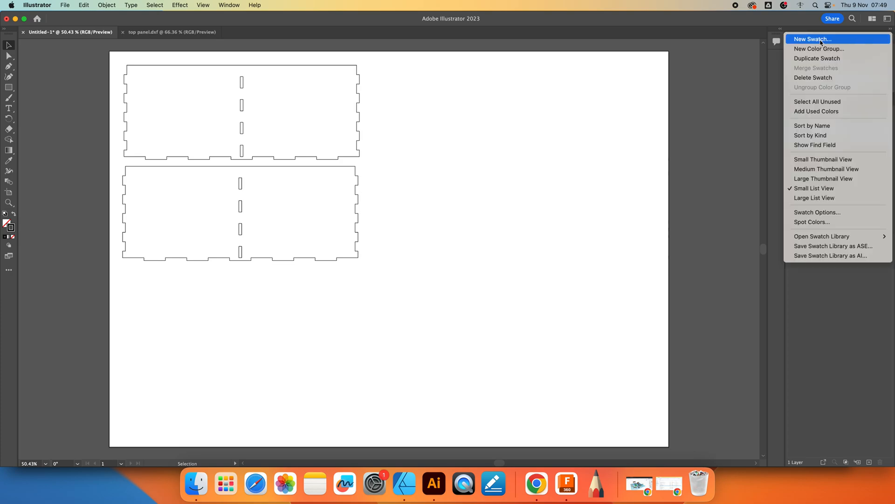
pyautogui.click(889, 40)
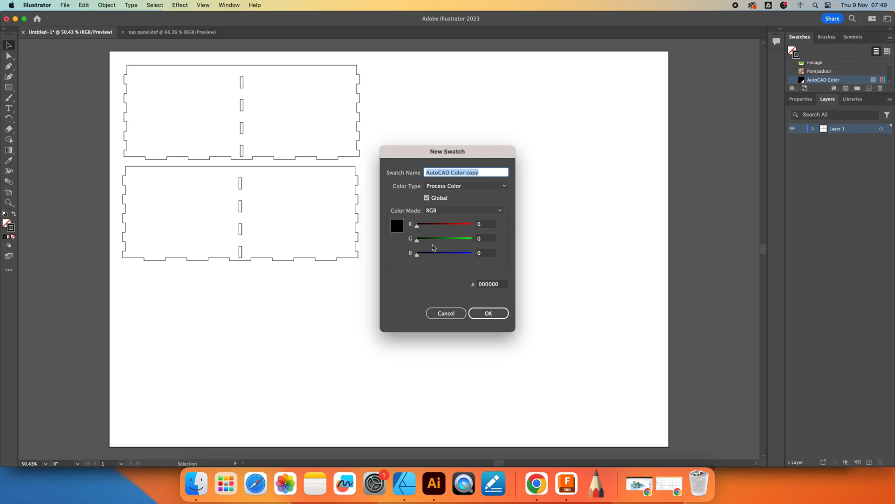
pyautogui.moveTo(418, 227); pyautogui.dragTo(475, 228)
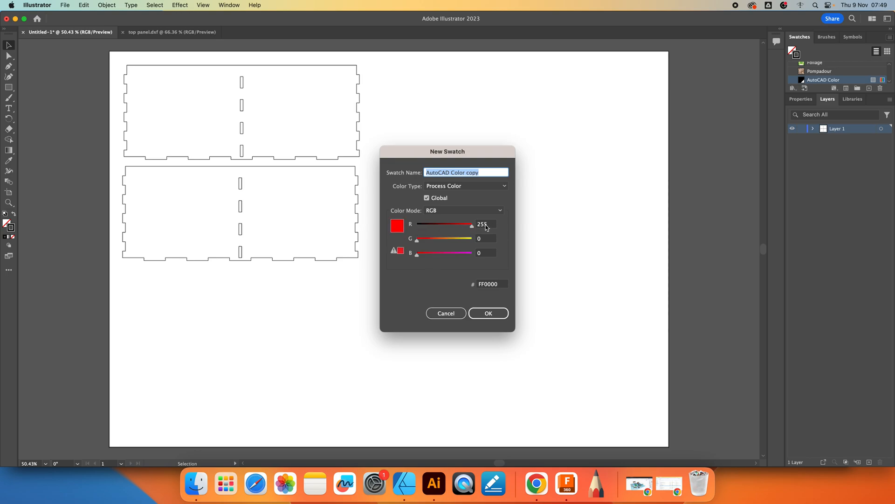
pyautogui.click(497, 314)
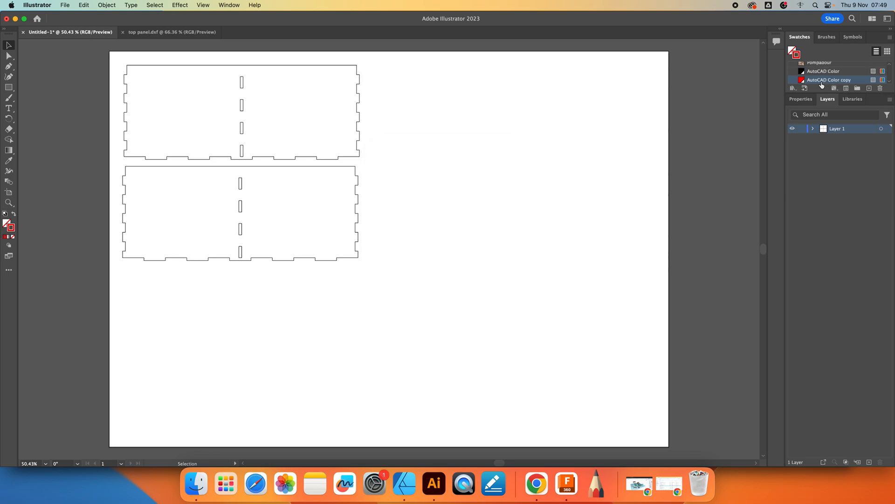
# Step: Create another global RGB process swatch in bright green, with the red component removed and the green component raised
pyautogui.click(890, 38)
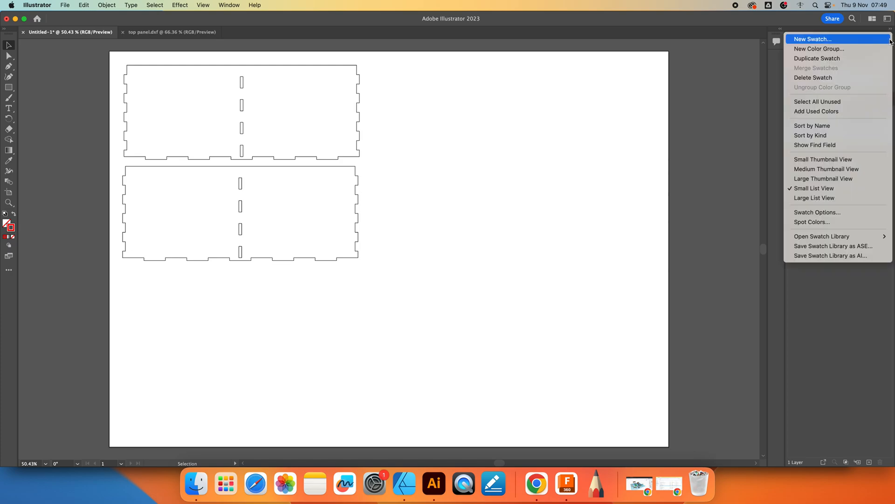
pyautogui.click(858, 40)
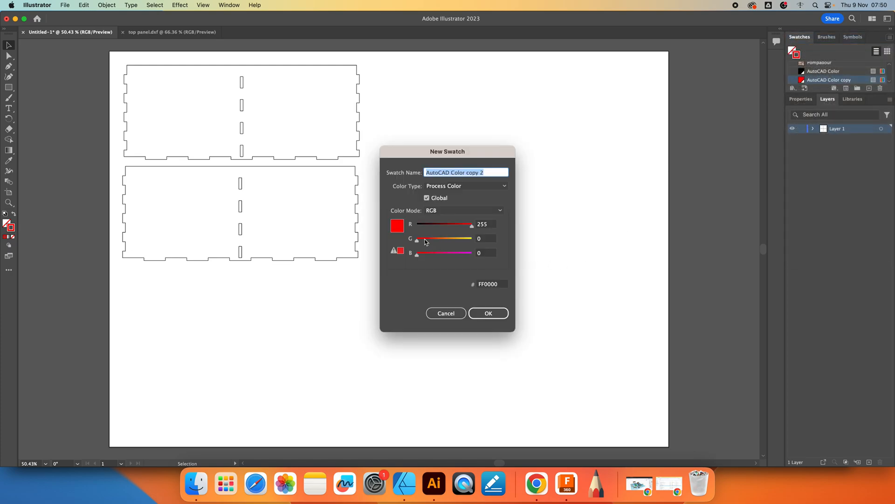
pyautogui.moveTo(472, 225)
pyautogui.mouseDown()
pyautogui.moveTo(412, 228)
pyautogui.moveTo(472, 240)
pyautogui.mouseUp()
pyautogui.click(490, 314)
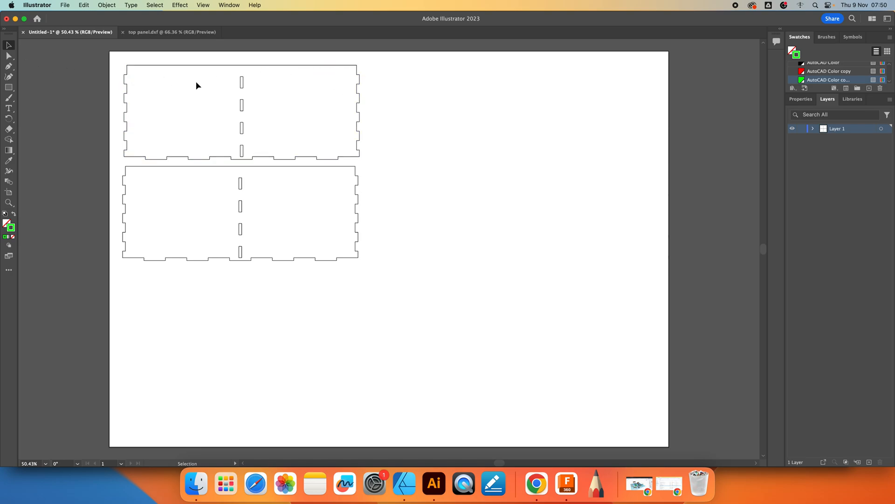
# Step: Apply the bright green global swatch to the stroke of both panels' outer outlines, leaving their fill empty
pyautogui.click(190, 66)
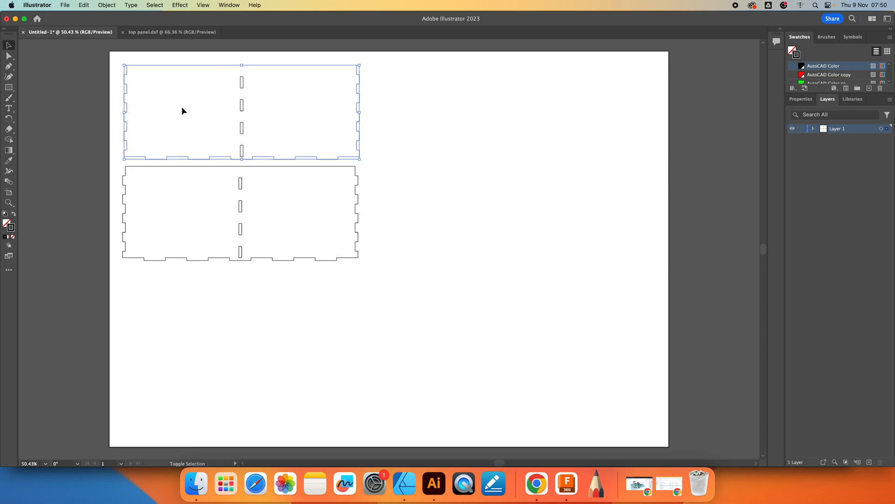
pyautogui.keyDown('shift'); pyautogui.click(191, 167); pyautogui.keyUp('shift')
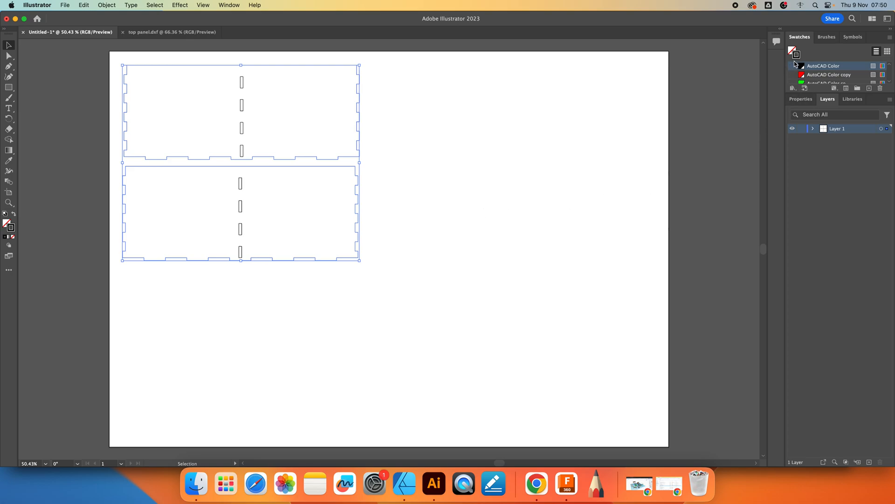
pyautogui.press('x')
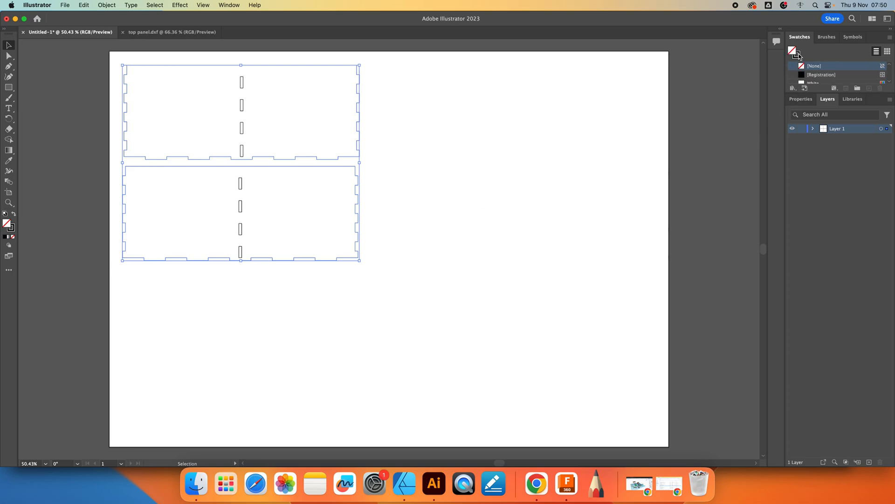
pyautogui.click(799, 59)
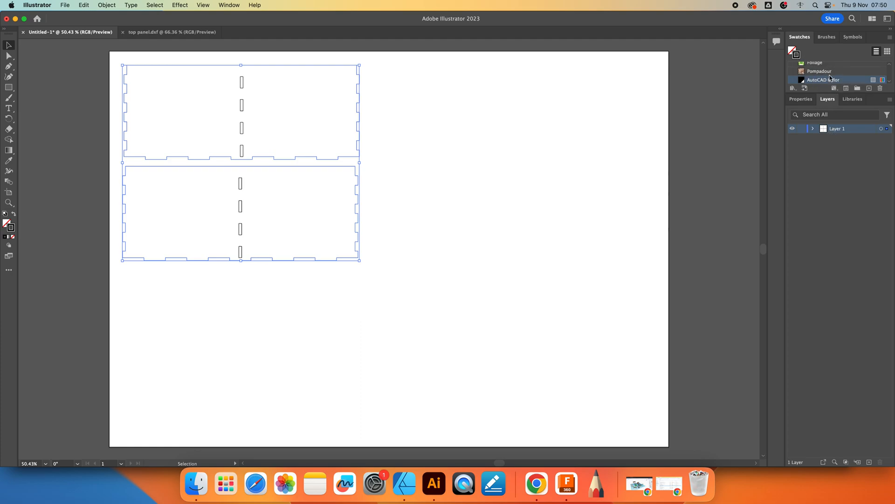
pyautogui.scroll(-2, 857, 80)
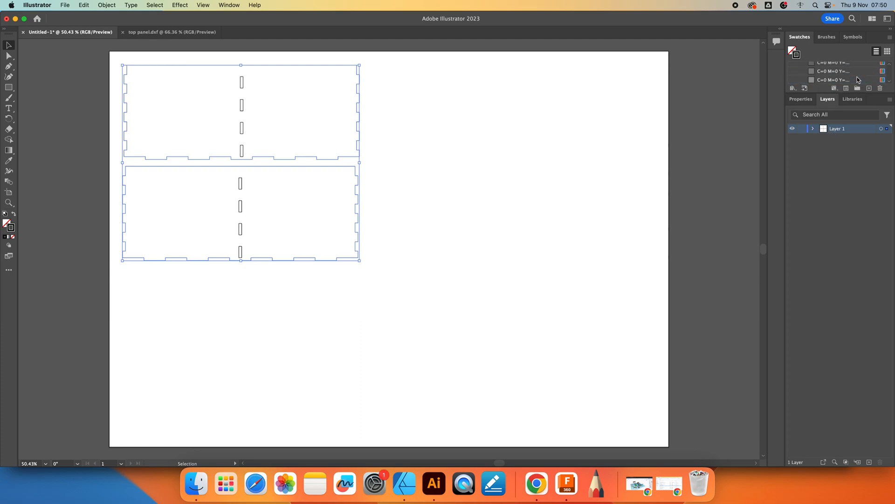
pyautogui.moveTo(834, 88); pyautogui.dragTo(829, 248)
pyautogui.click(815, 84)
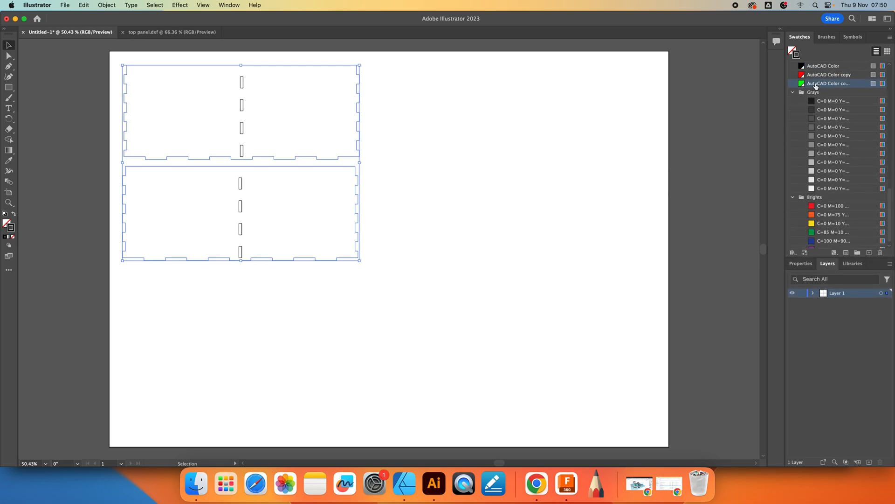
pyautogui.click(613, 115)
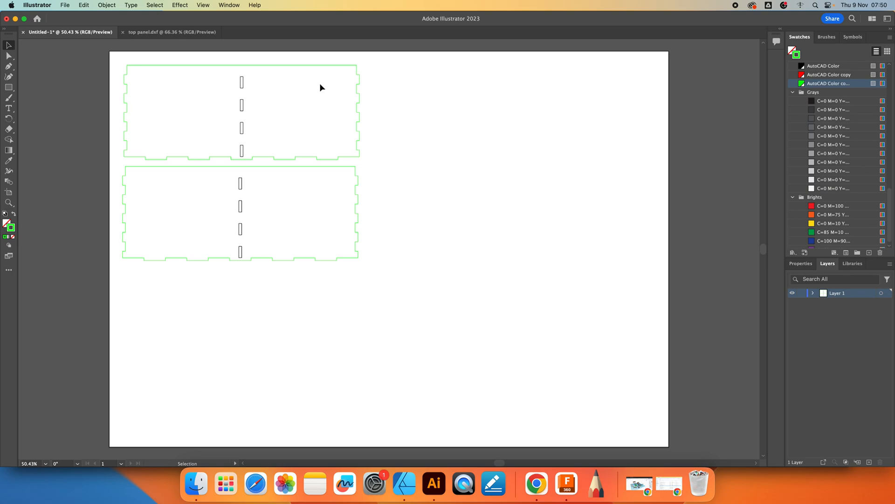
# Step: Select all the small slots down the middle of both panels and set their stroke to the pure red swatch
pyautogui.moveTo(233, 71); pyautogui.dragTo(248, 257)
pyautogui.click(294, 233)
pyautogui.keyDown('shift'); pyautogui.moveTo(242, 243); pyautogui.dragTo(244, 259); pyautogui.keyUp('shift')
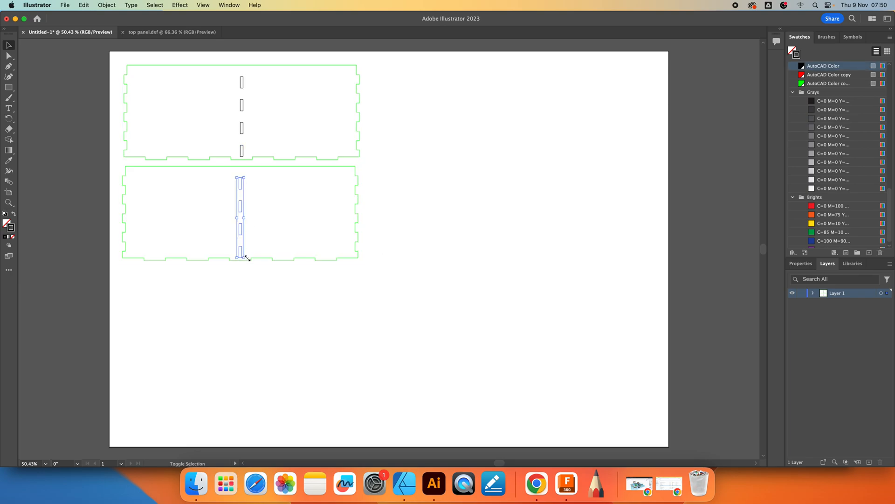
pyautogui.keyDown('shift'); pyautogui.moveTo(238, 73); pyautogui.dragTo(247, 155); pyautogui.keyUp('shift')
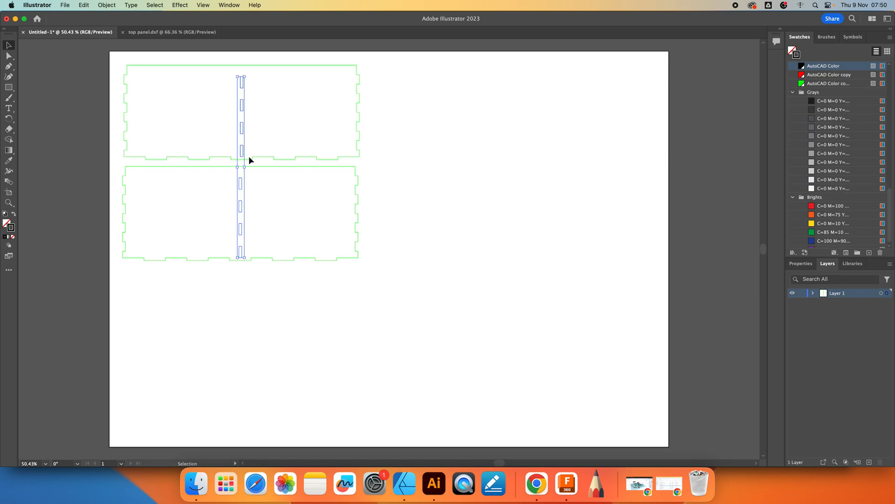
pyautogui.click(833, 75)
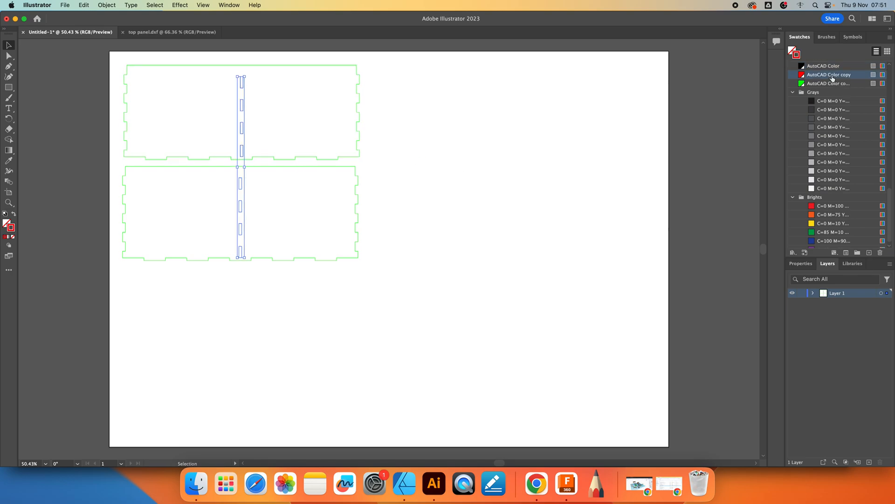
pyautogui.click(591, 144)
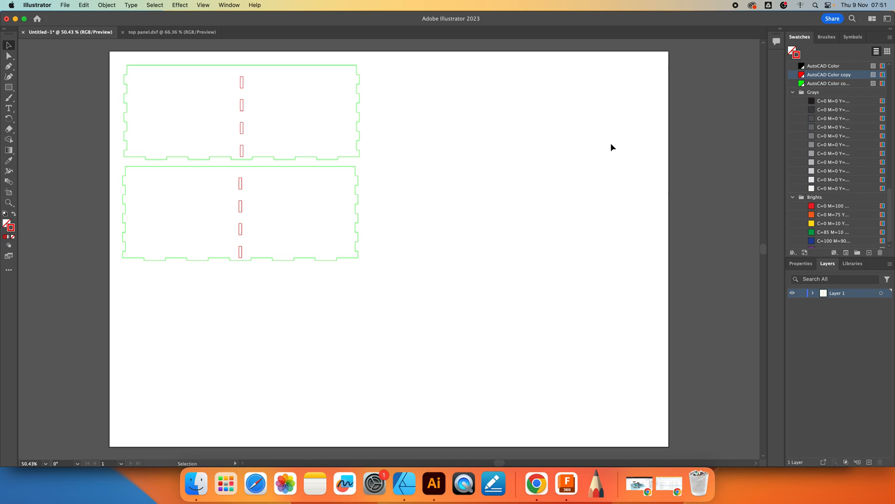
# Step: Save the document on the computer in Downloads as an Adobe PDF named with the owner's first name plus "-10-organiser-ply", using the Illustrator Default preset
pyautogui.click(64, 6)
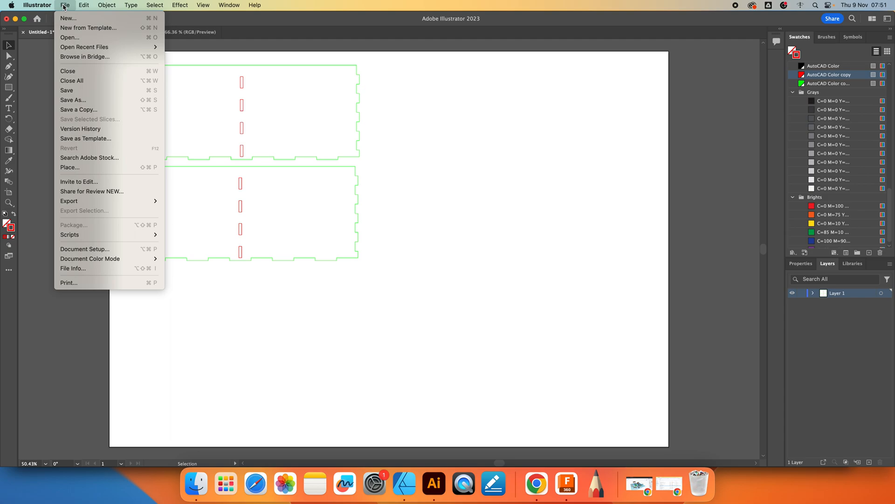
pyautogui.click(80, 102)
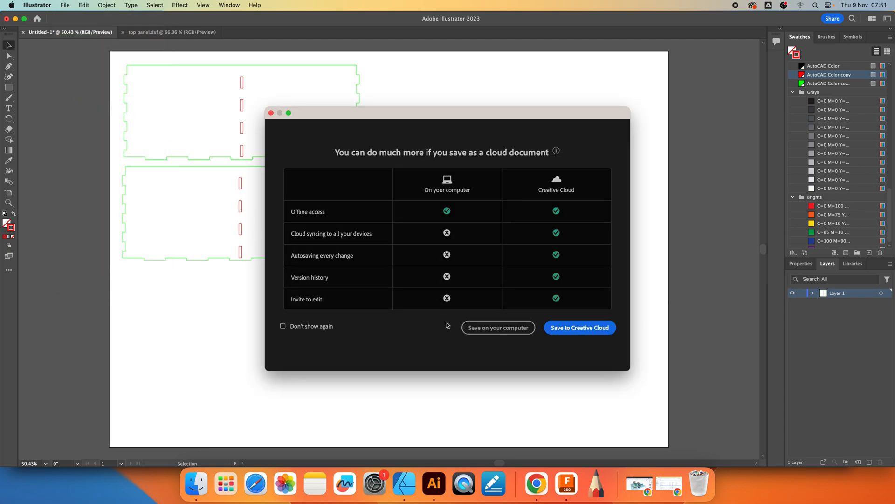
pyautogui.click(498, 328)
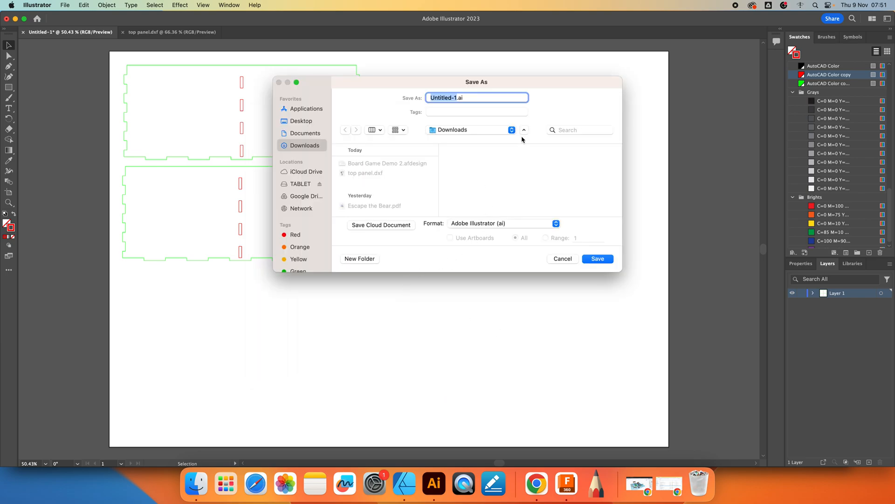
pyautogui.click(555, 224)
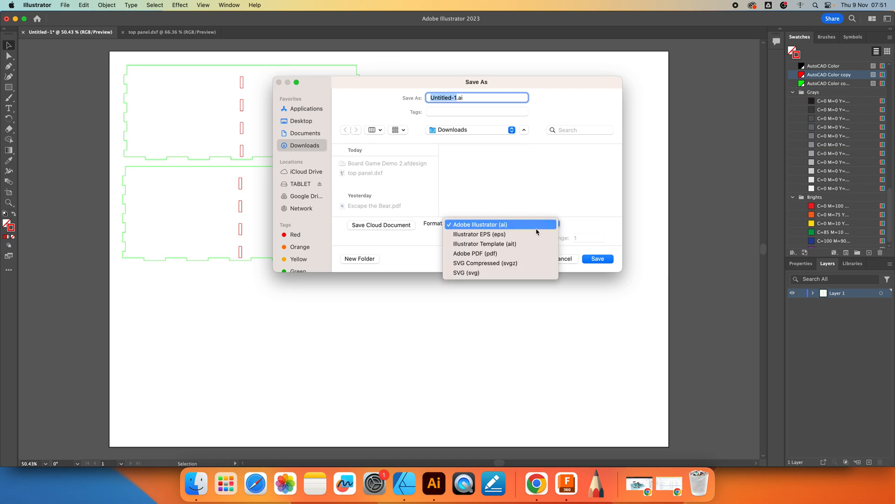
pyautogui.click(506, 254)
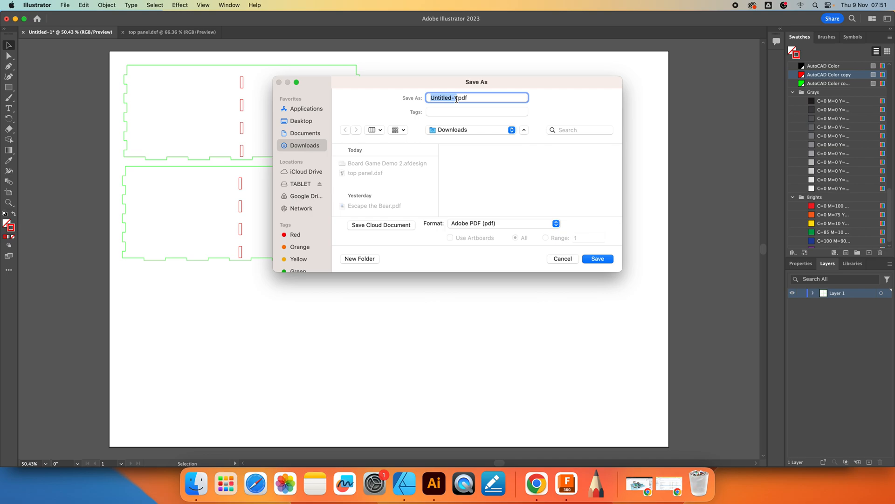
pyautogui.write('phil-10-organiser-')
pyautogui.write('ply')
pyautogui.click(597, 259)
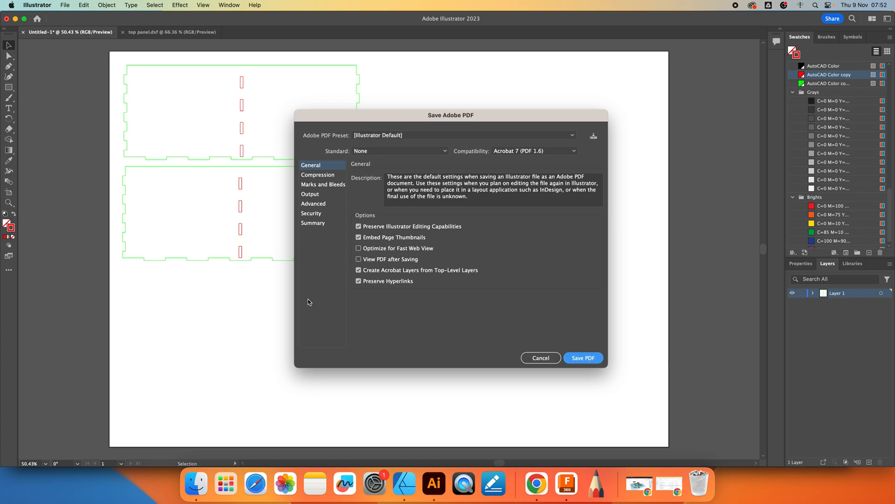
pyautogui.press('Return')
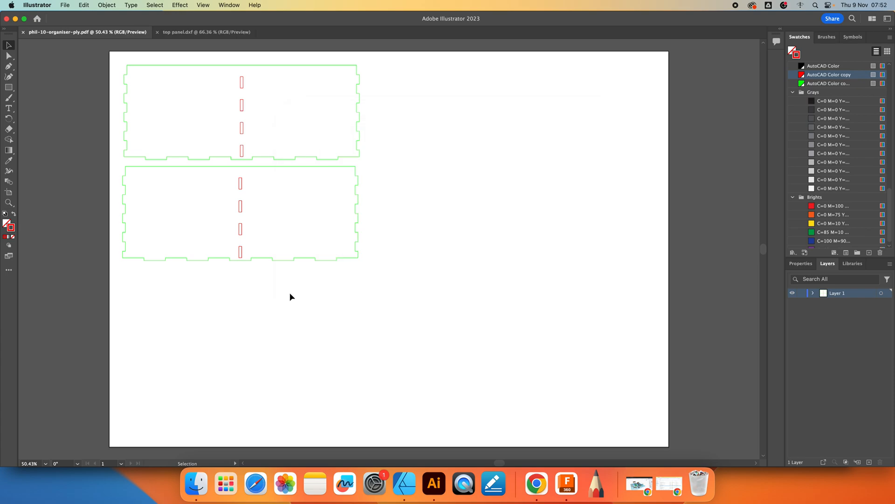